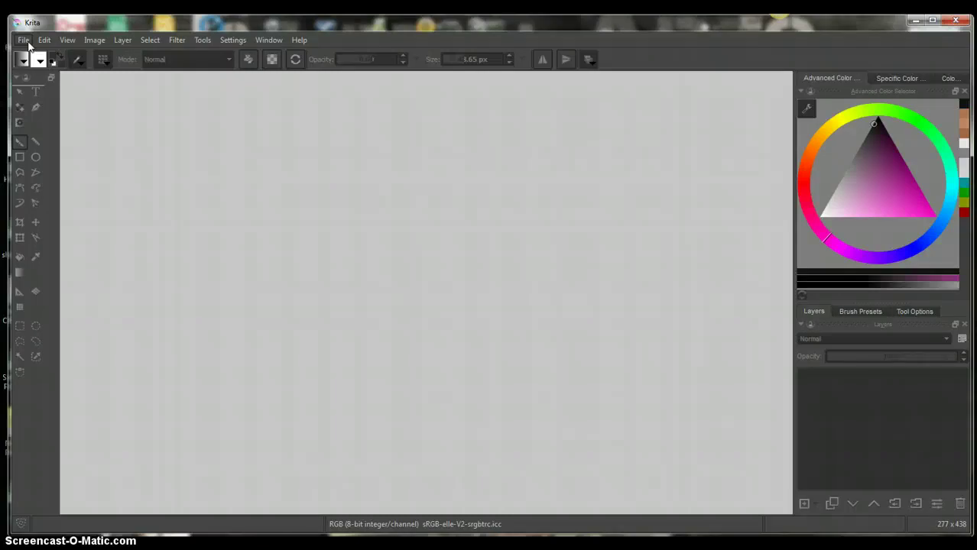
Step: Open the old-shot portrait photo from the friends folder of the Pictures library
click(27, 41)
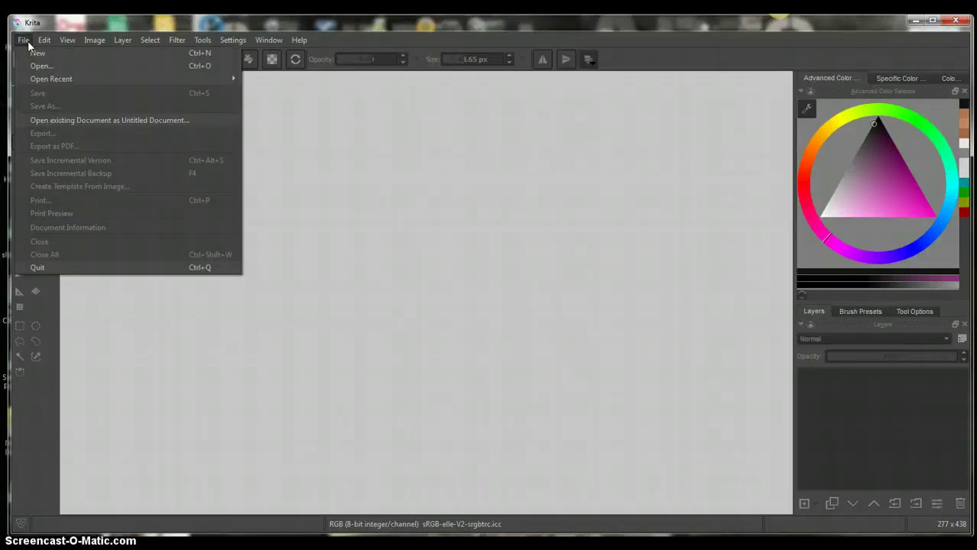
click(34, 65)
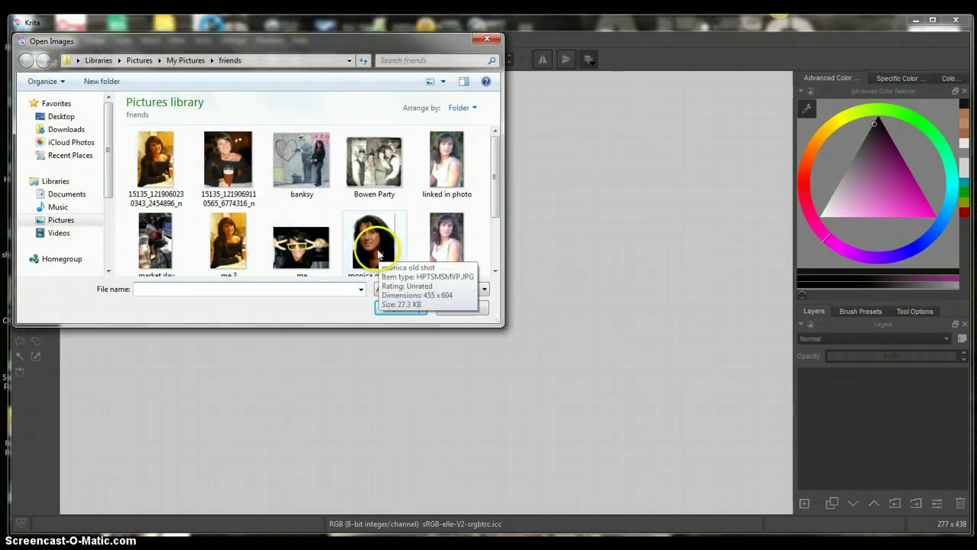
click(374, 245)
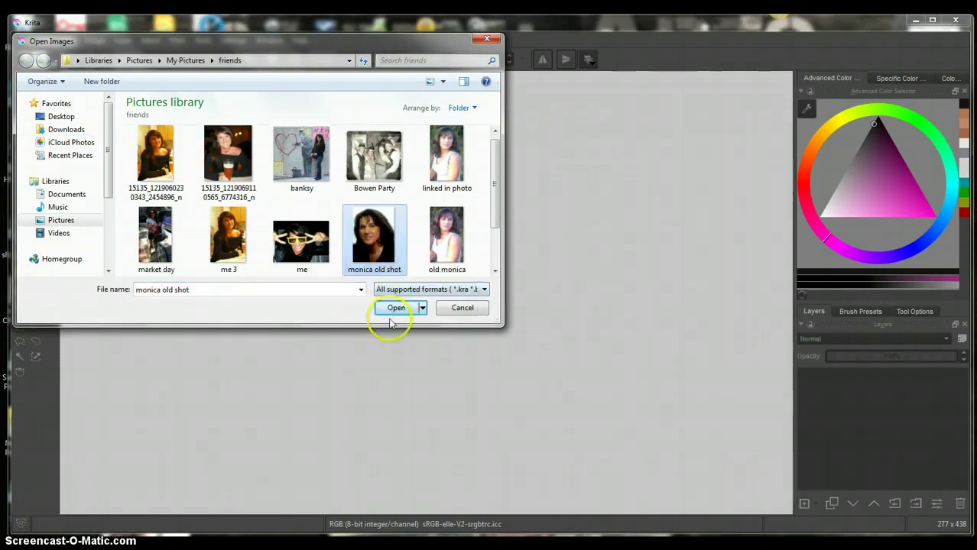
click(396, 308)
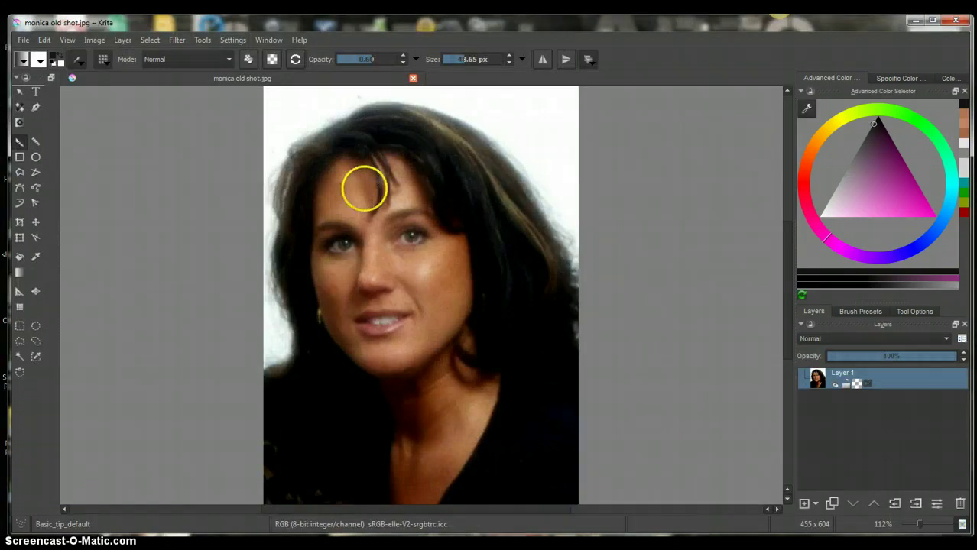
Step: Crop the portrait tightly around the face and neck to about 322 x 451 px
click(20, 223)
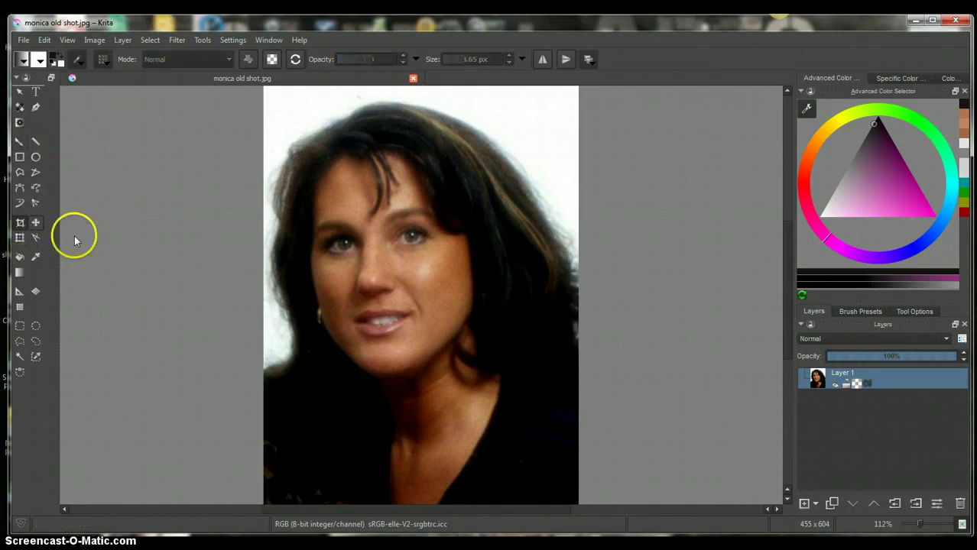
click(270, 98)
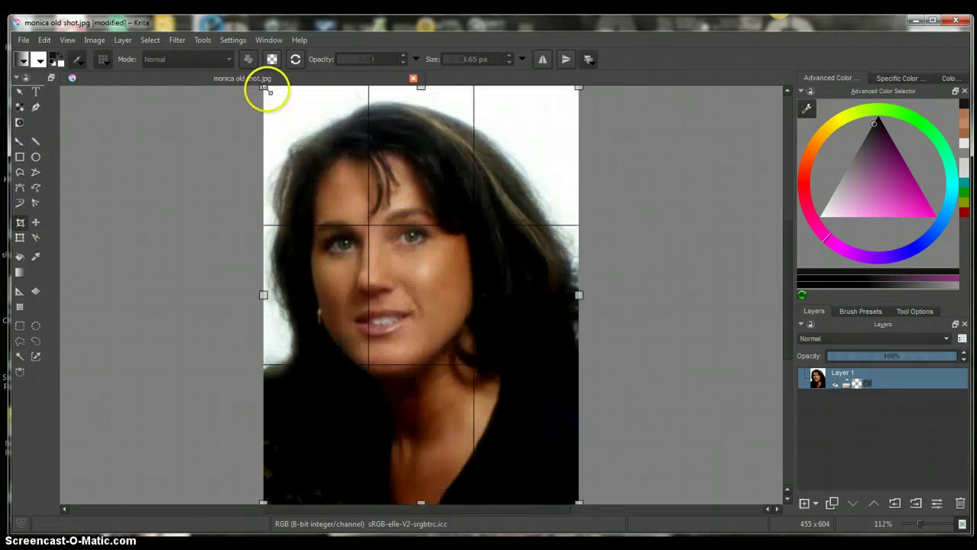
drag(264, 90, 303, 104)
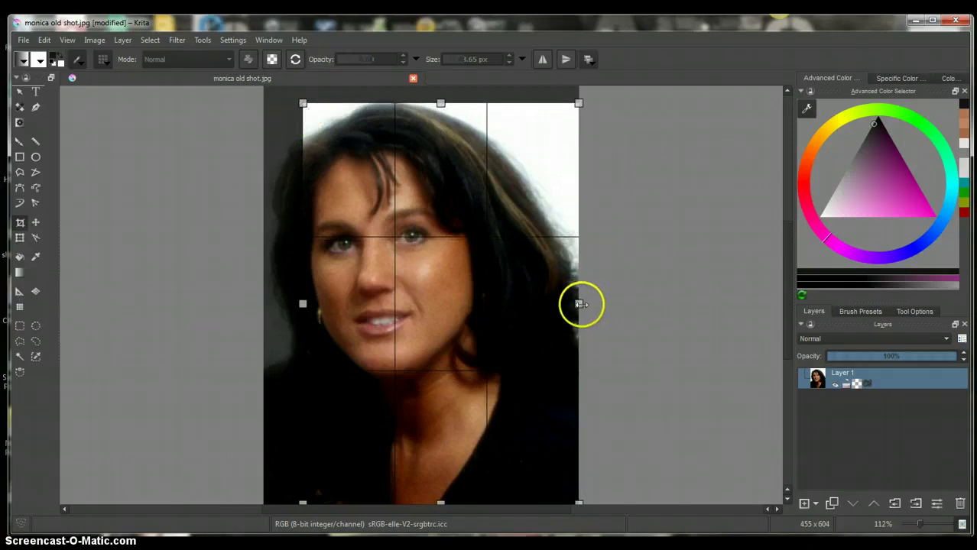
drag(568, 305, 530, 303)
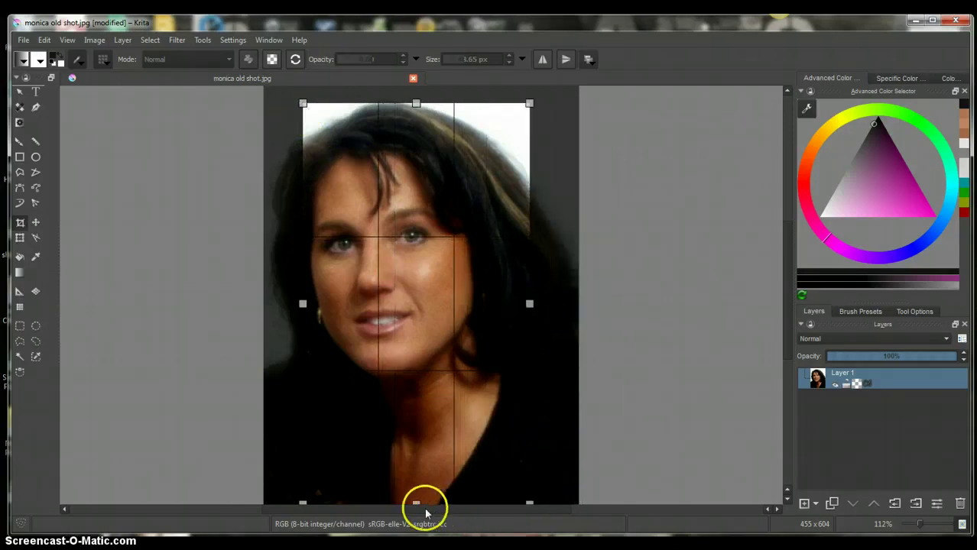
drag(416, 502, 413, 415)
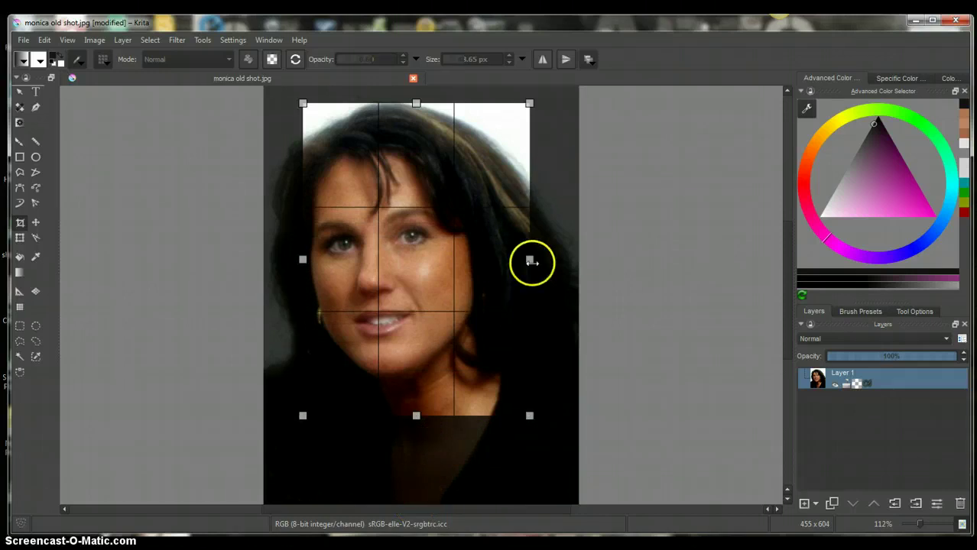
mouse_move(530, 260)
mouse_down()
mouse_move(540, 261)
mouse_move(526, 257)
mouse_up()
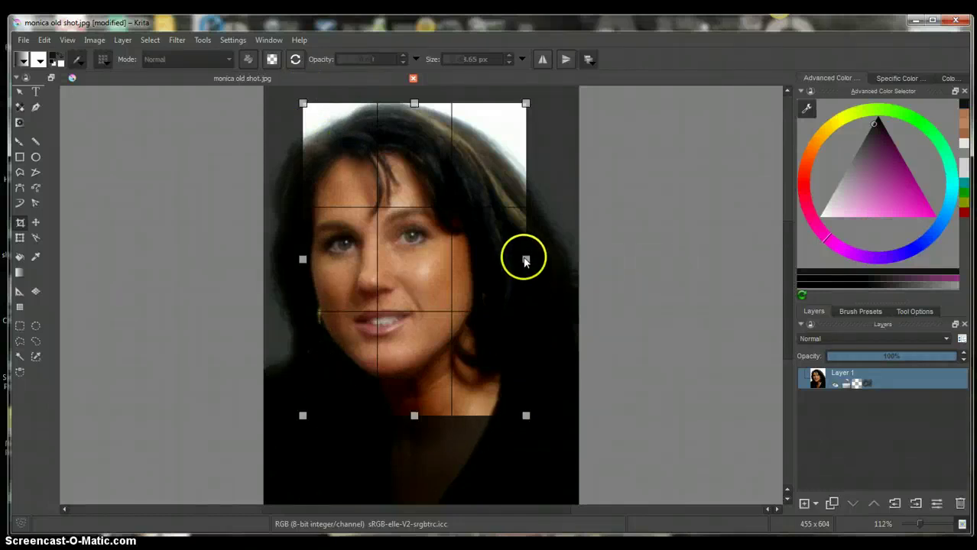
drag(526, 259, 532, 259)
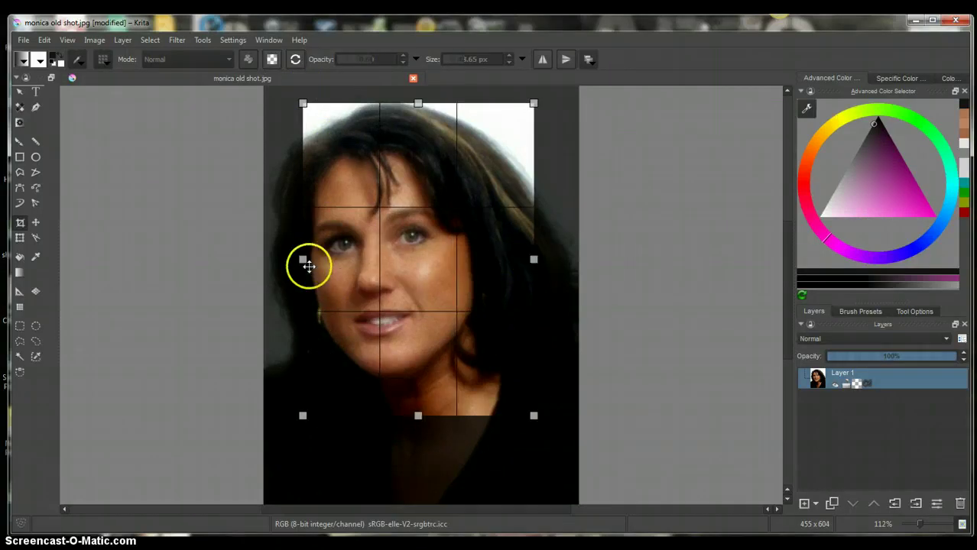
drag(303, 261, 310, 260)
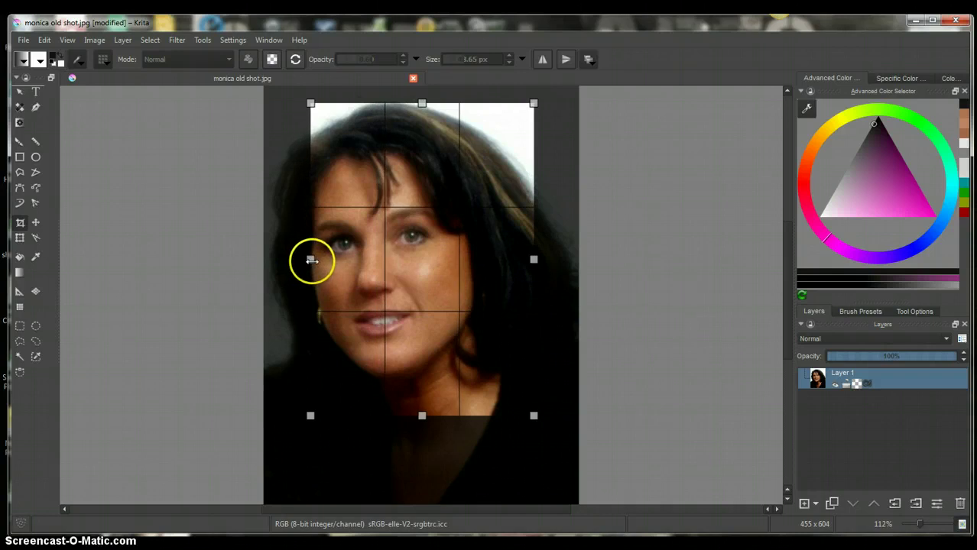
double_click(473, 169)
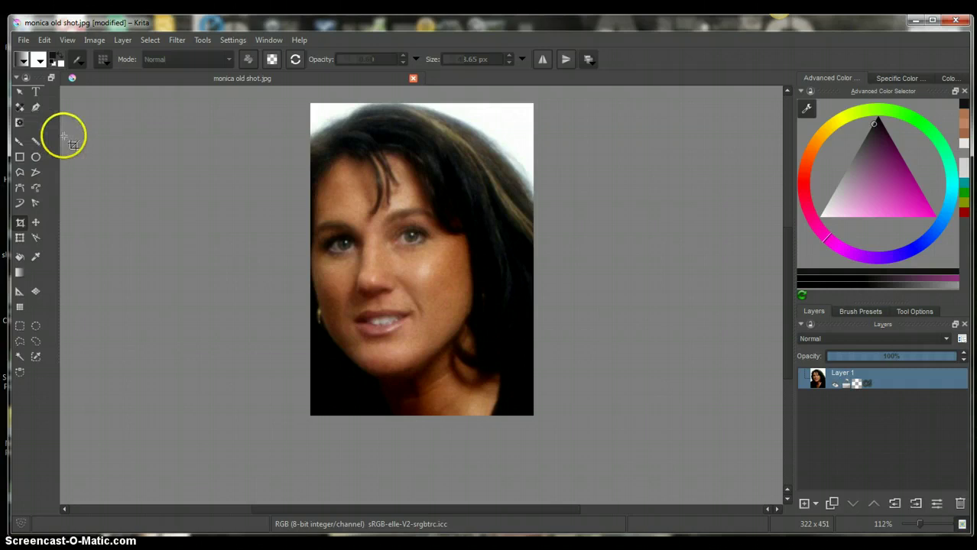
Step: Rotate the whole image 90° clockwise and after that by 180°
click(95, 43)
mouse_move(107, 122)
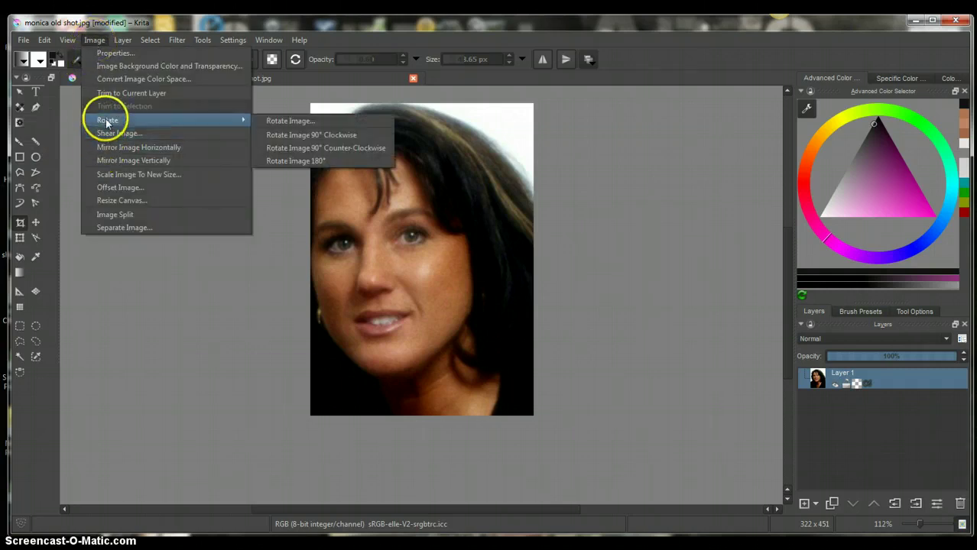
click(284, 135)
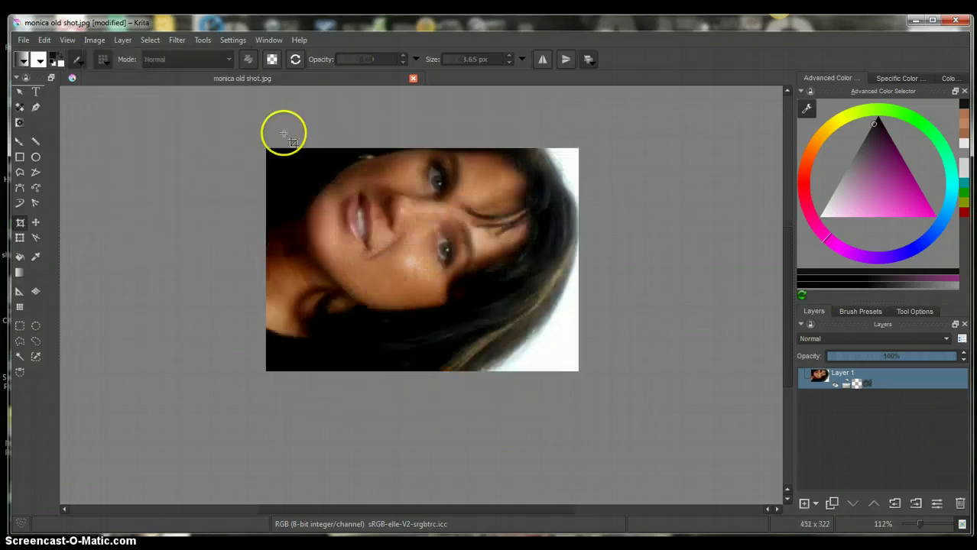
click(95, 40)
mouse_move(145, 121)
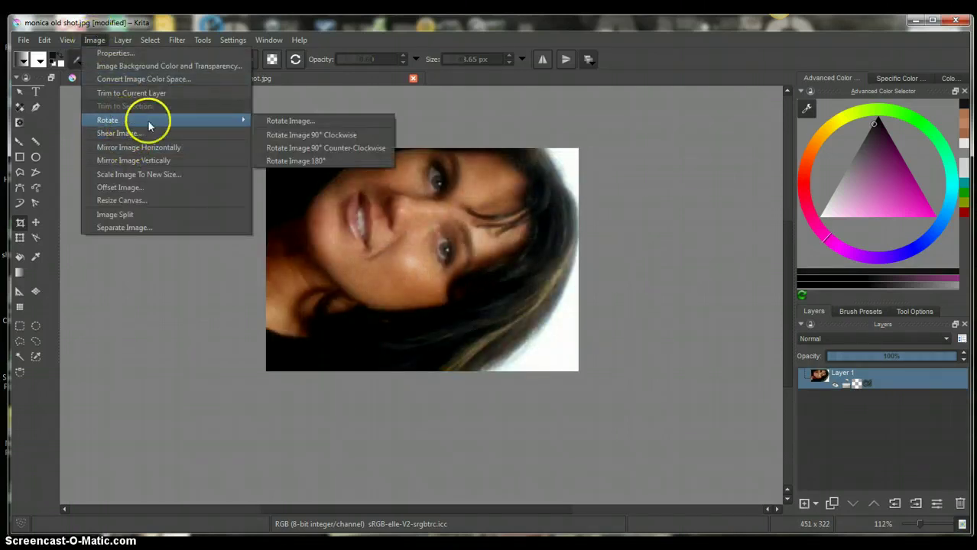
click(282, 160)
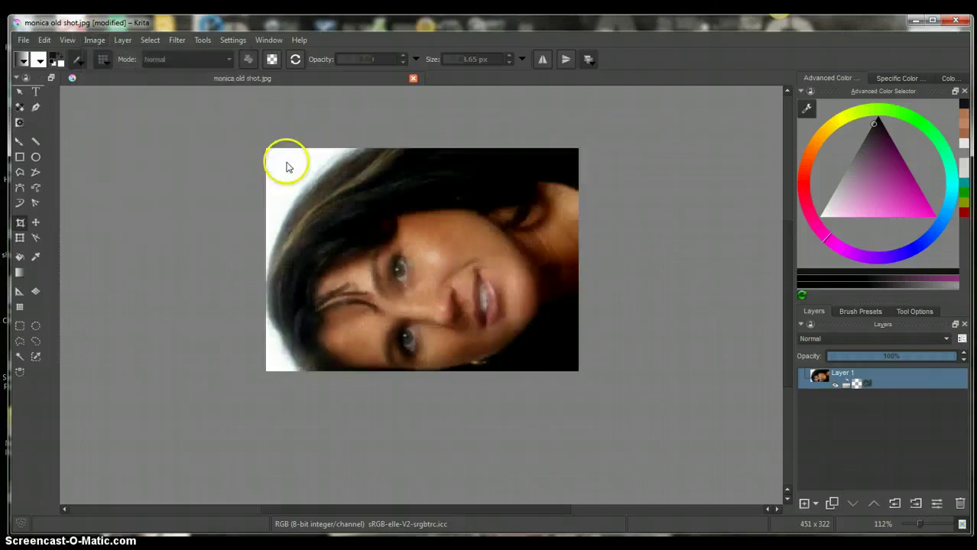
Step: Rotate the sideways image another 90° clockwise to bring the portrait upright
click(94, 40)
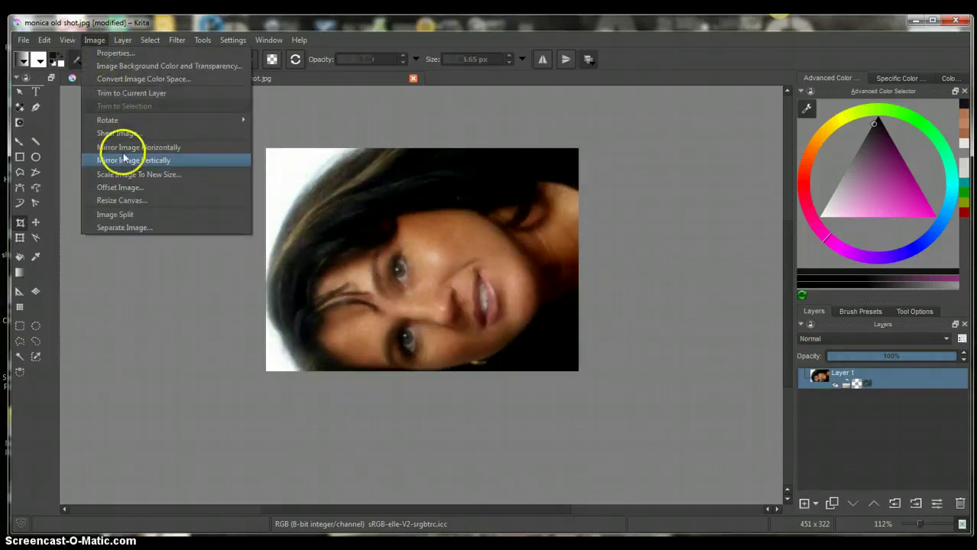
mouse_move(167, 126)
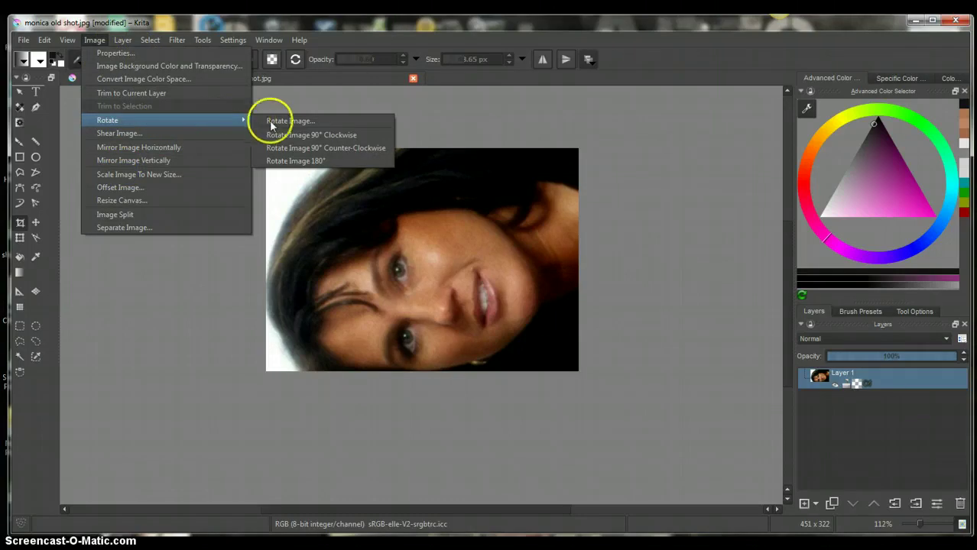
click(285, 135)
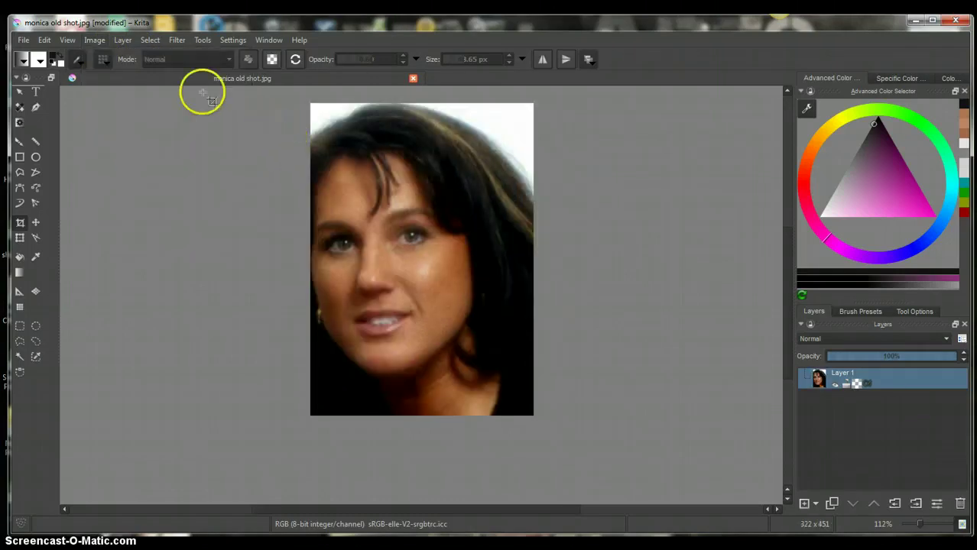
Step: Mirror the image vertically, and mirror it vertically again to restore its orientation
click(93, 45)
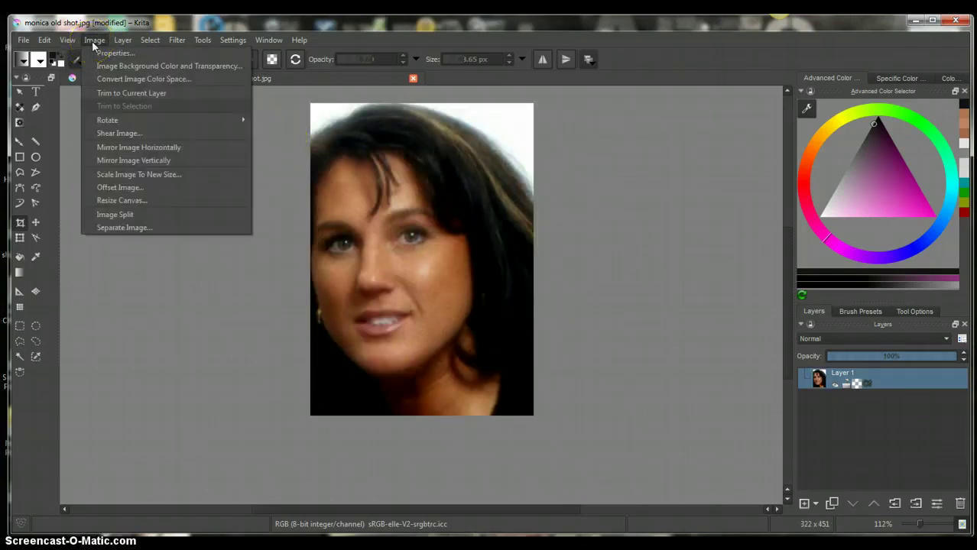
click(120, 161)
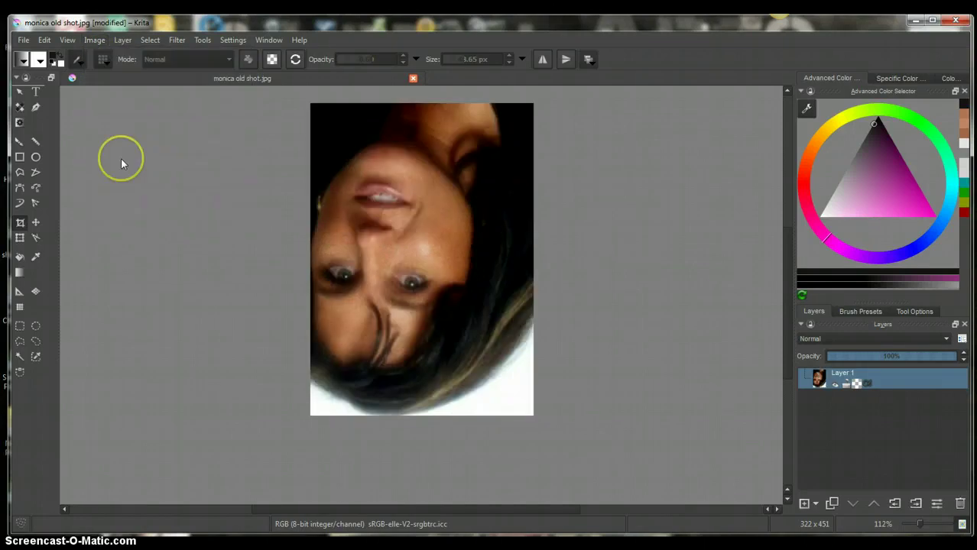
click(95, 39)
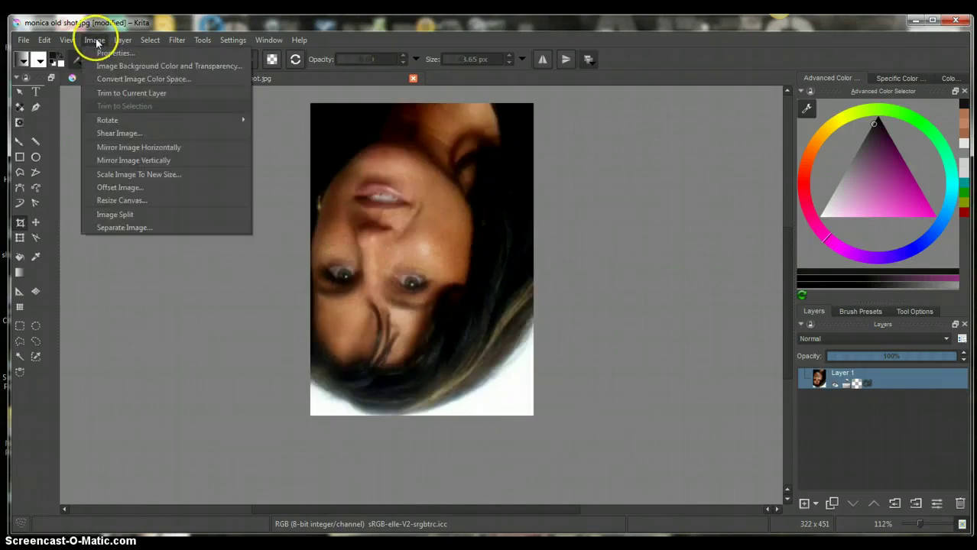
click(120, 161)
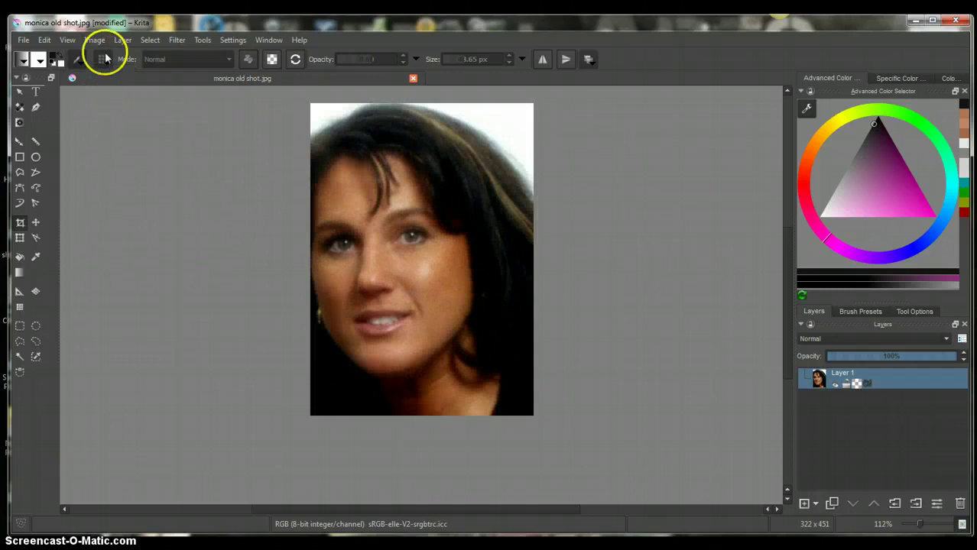
Step: Mirror the cropped portrait horizontally
click(97, 42)
click(120, 147)
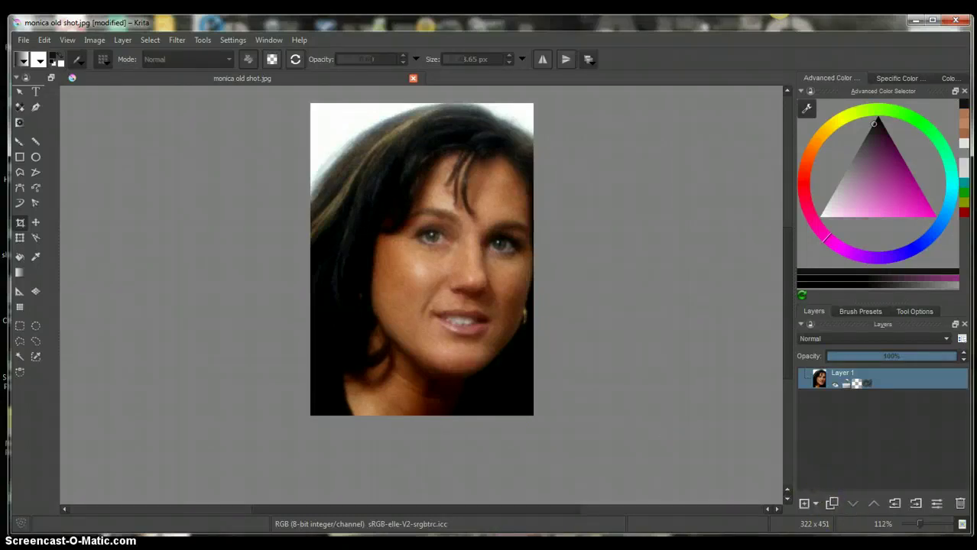
Step: Sample the skin tone just above the corner of the mouth as the foreground color with the color picker
scroll(657, 399, up, 4)
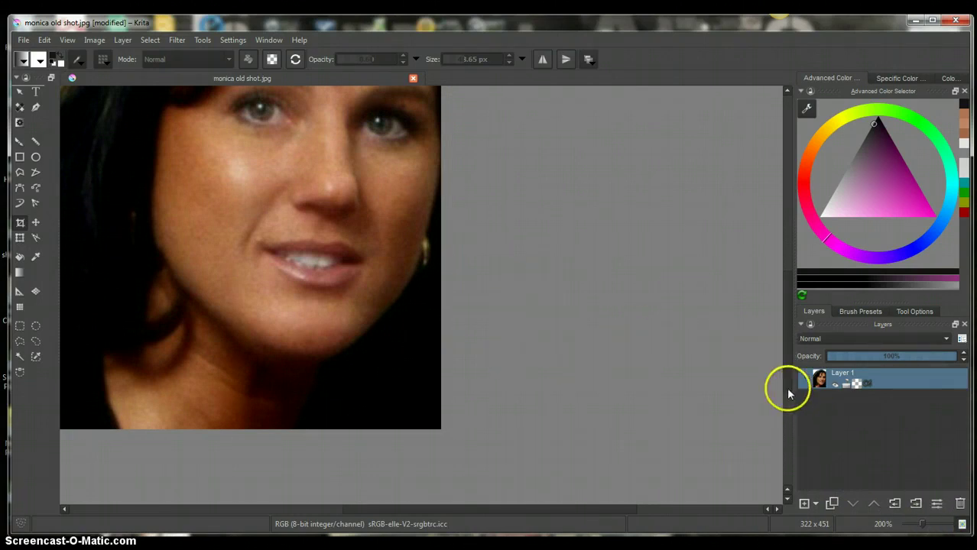
drag(788, 392, 778, 347)
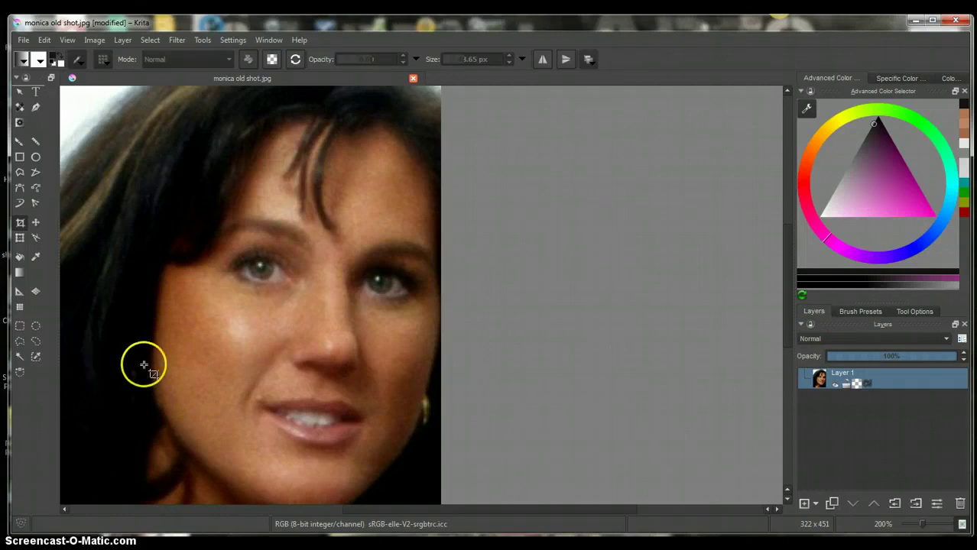
scroll(179, 365, up, 1)
scroll(179, 364, up, 1)
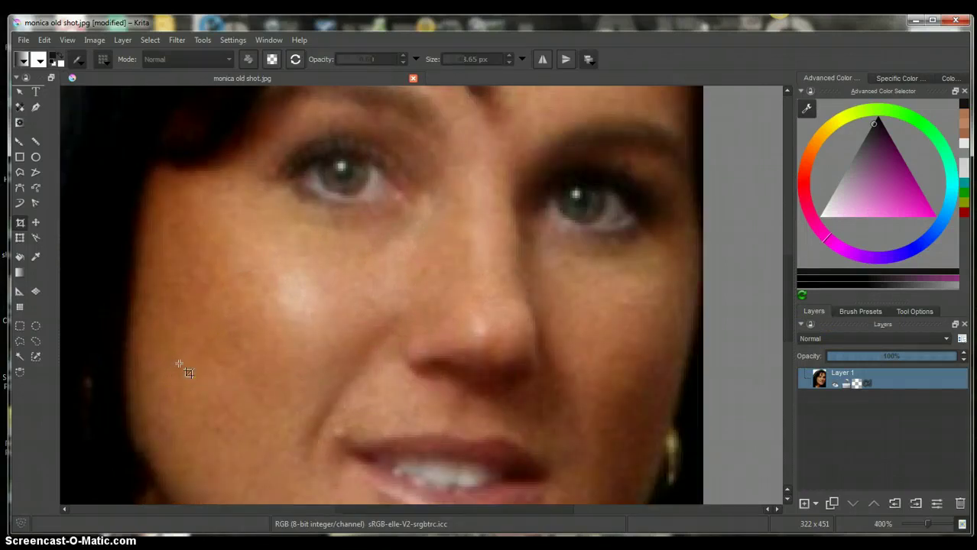
scroll(144, 372, down, 1)
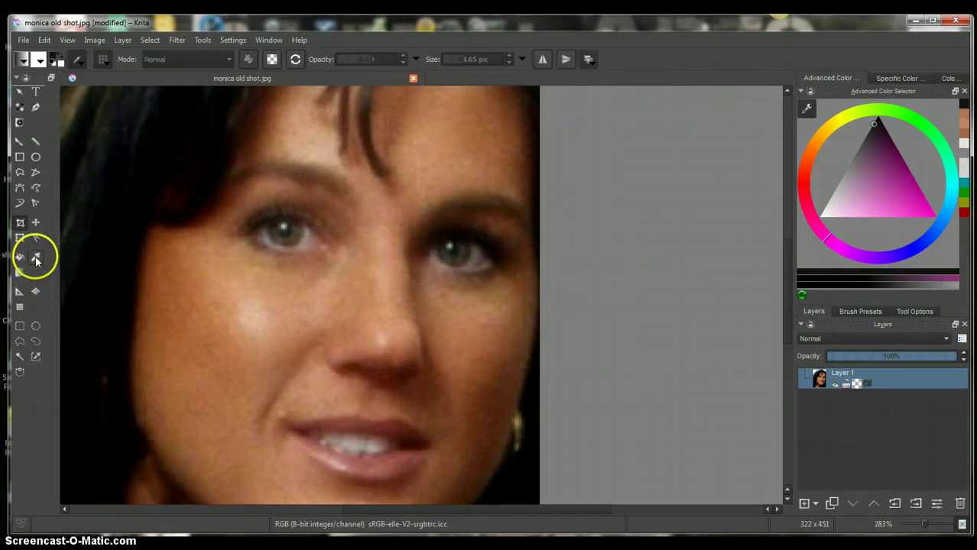
scroll(187, 329, up, 1)
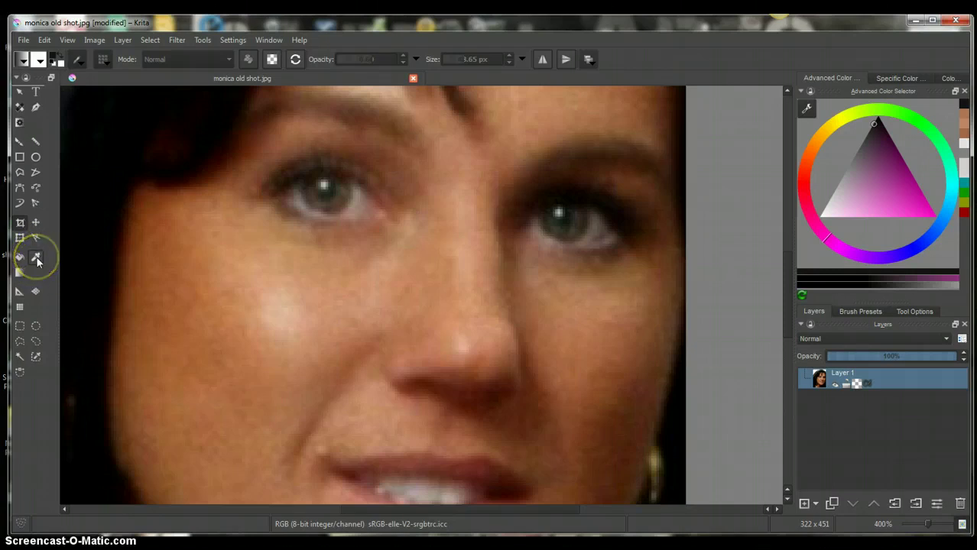
click(36, 258)
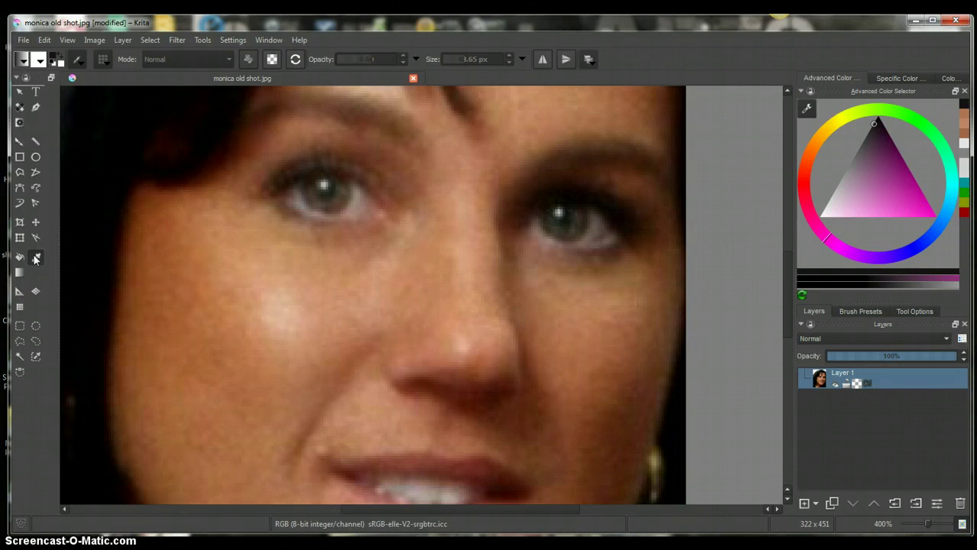
drag(77, 277, 108, 303)
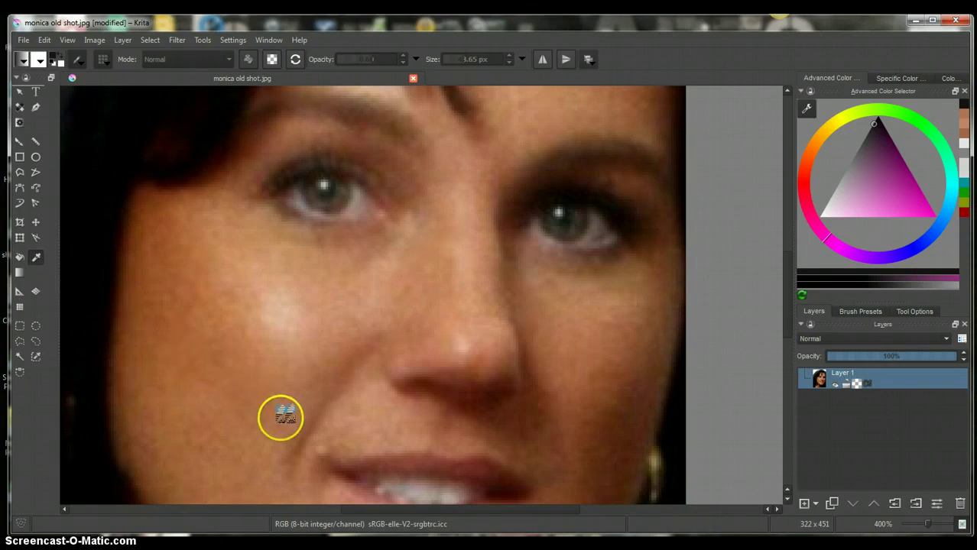
click(337, 439)
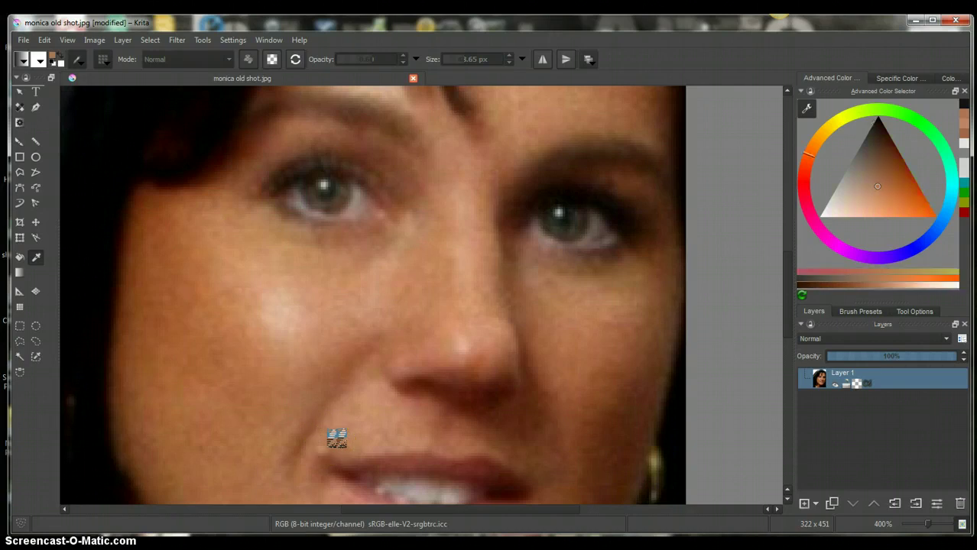
mouse_move(337, 439)
mouse_down()
mouse_move(321, 421)
mouse_move(221, 383)
mouse_move(172, 334)
mouse_move(48, 273)
mouse_move(46, 281)
mouse_up()
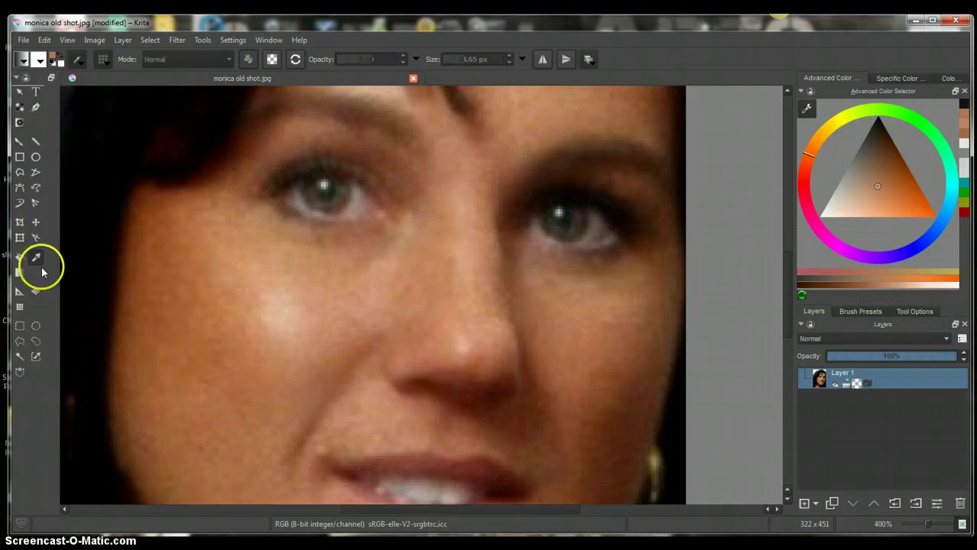
click(35, 259)
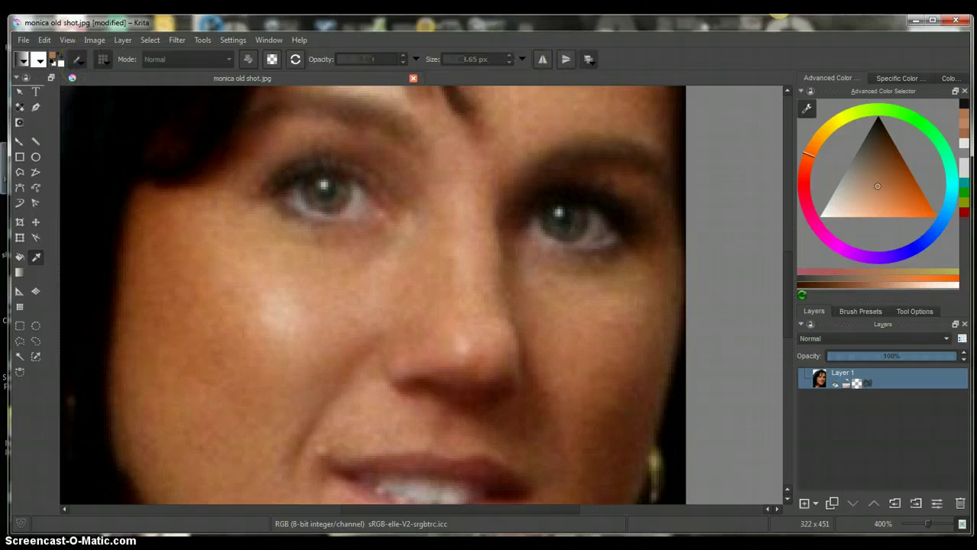
Step: Activate the freehand brush and reduce its size to 37.65 px
click(20, 142)
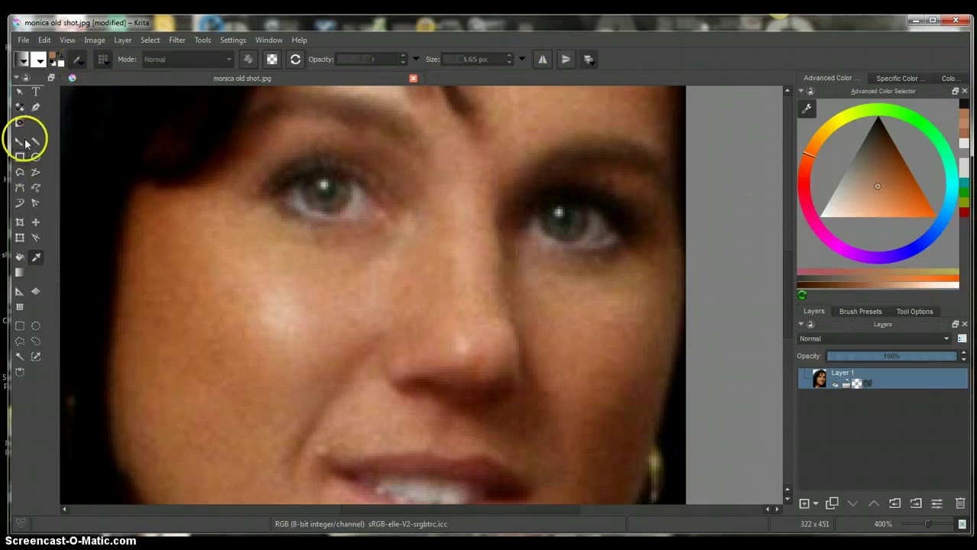
click(510, 62)
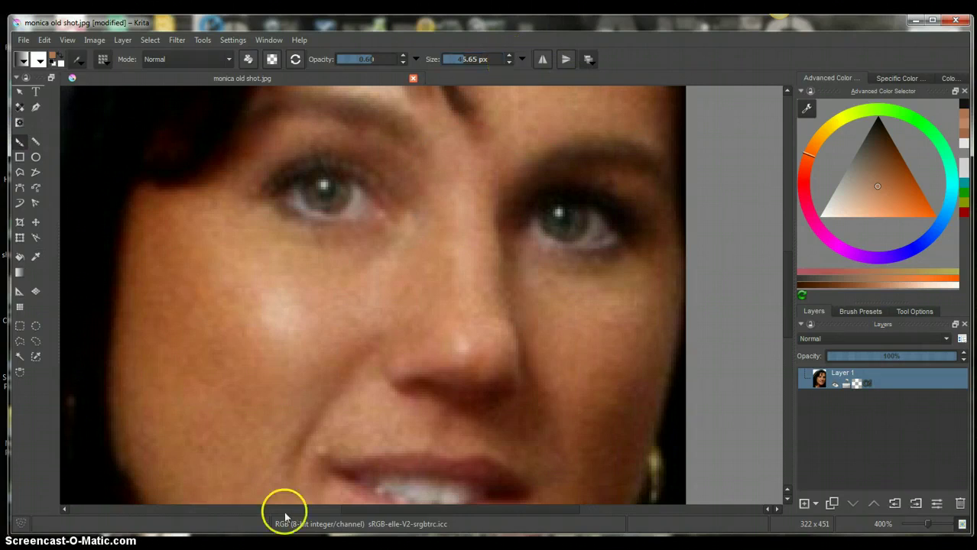
click(508, 63)
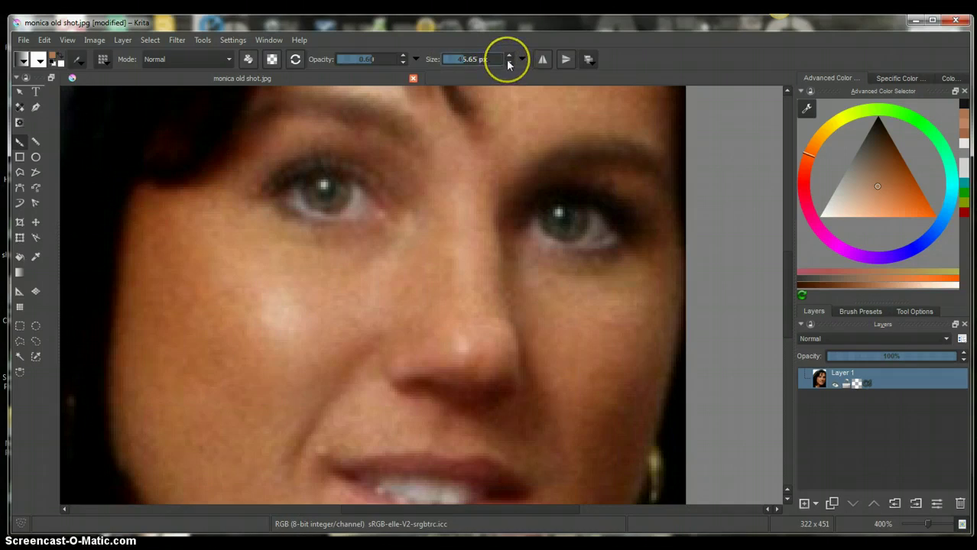
click(509, 64)
click(509, 65)
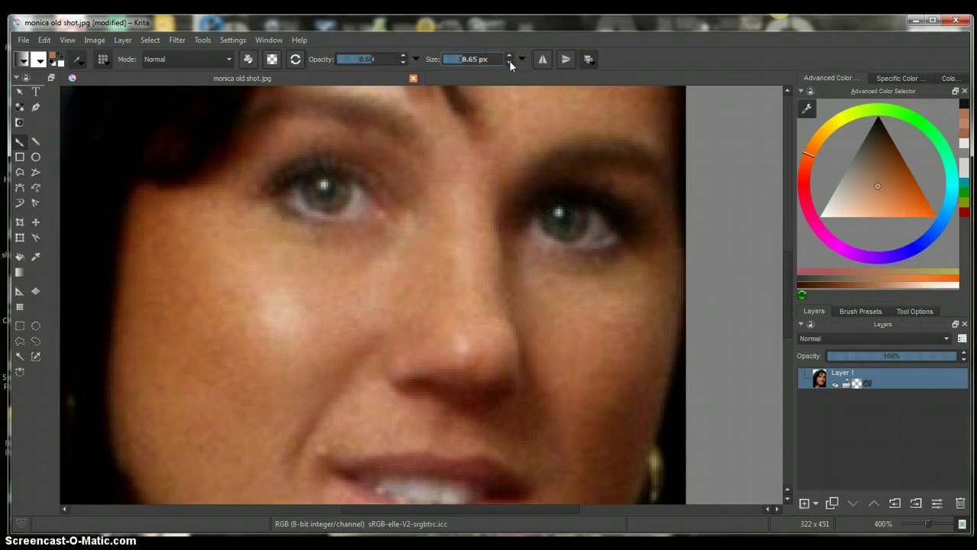
Step: Set the brush tip's diameter to 21.65 px, spikes to 8 and density to 82%
click(79, 61)
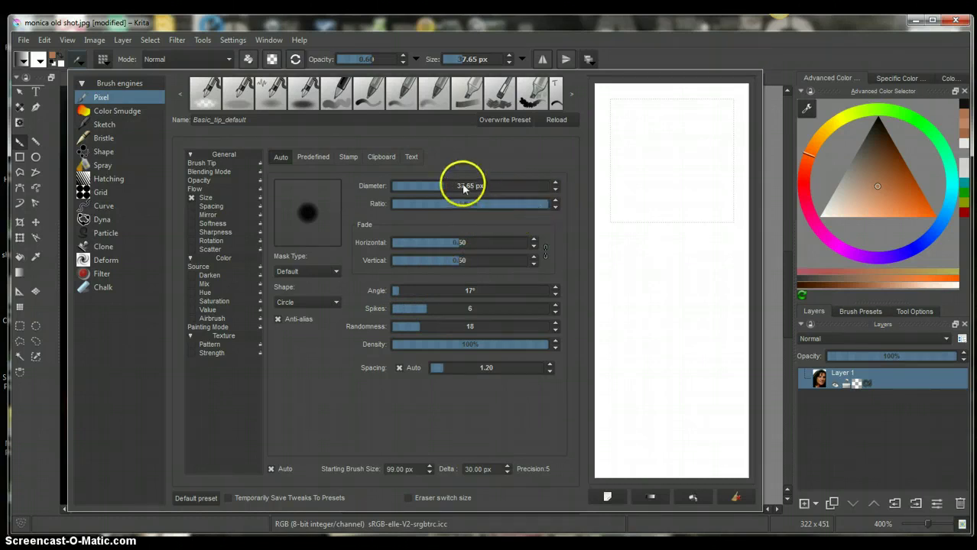
click(555, 193)
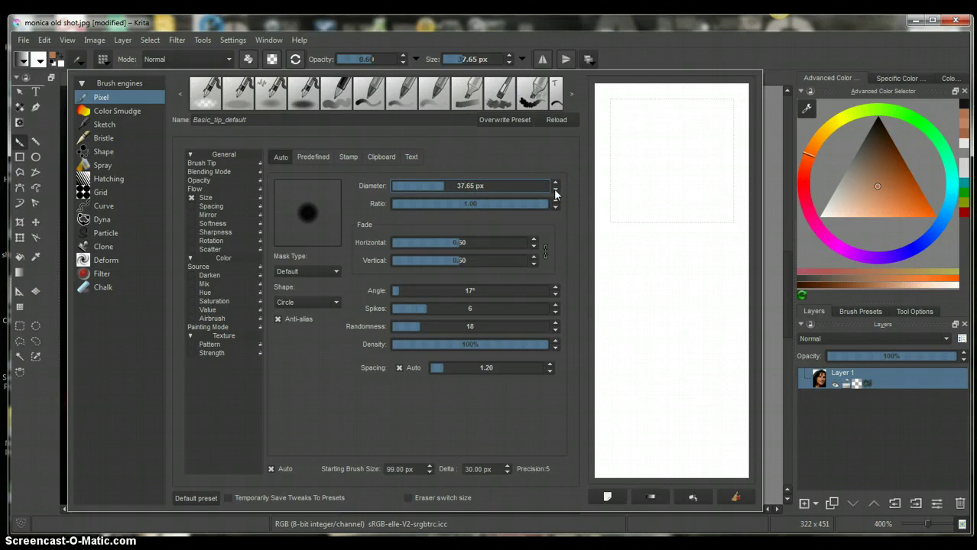
click(555, 193)
click(555, 193)
click(555, 194)
click(555, 194)
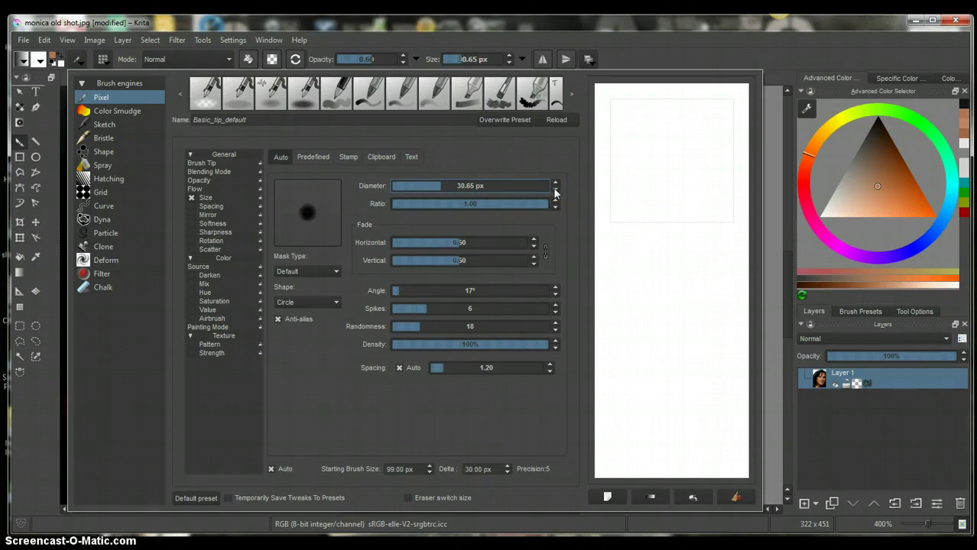
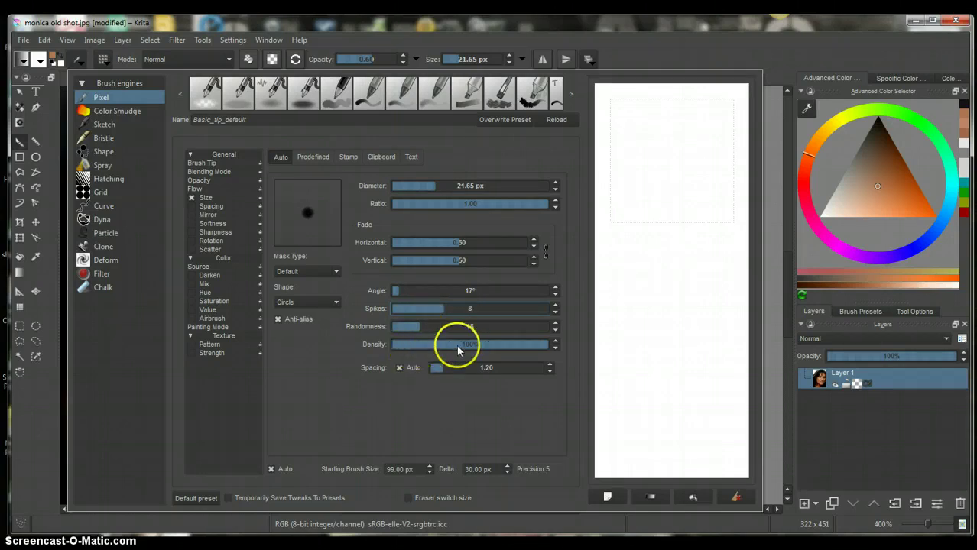
click(555, 347)
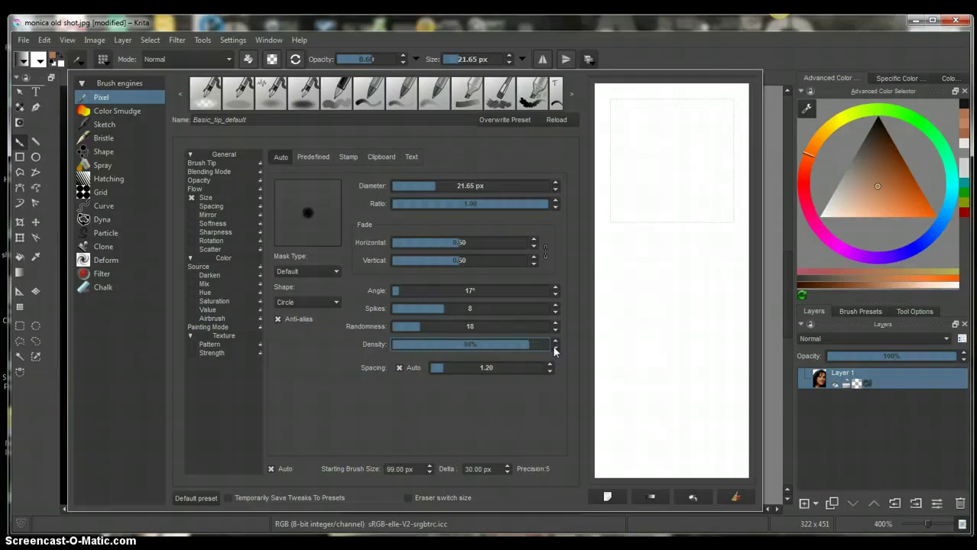
Step: Change the brush tip's mask type to Soft, keeping the Circle shape, and close the brush editor
click(337, 305)
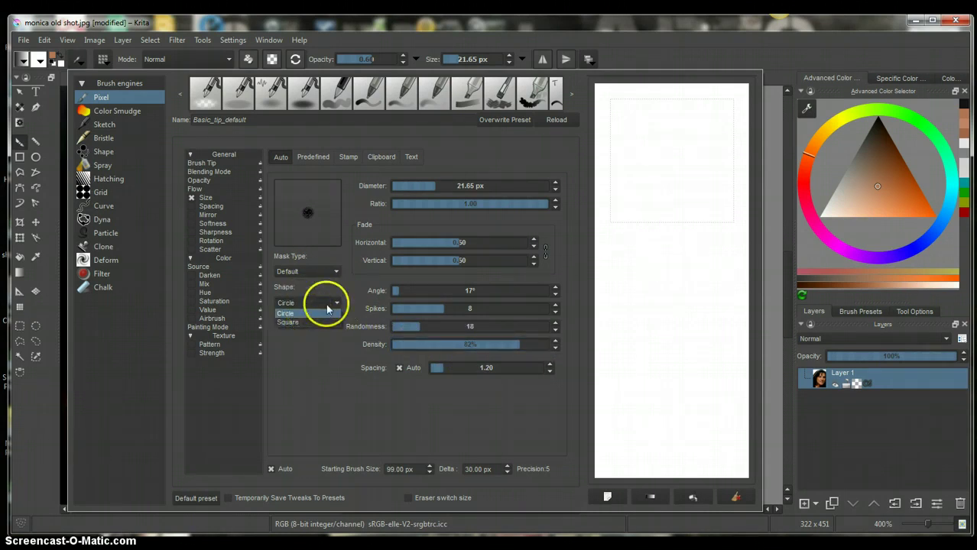
click(314, 304)
click(330, 272)
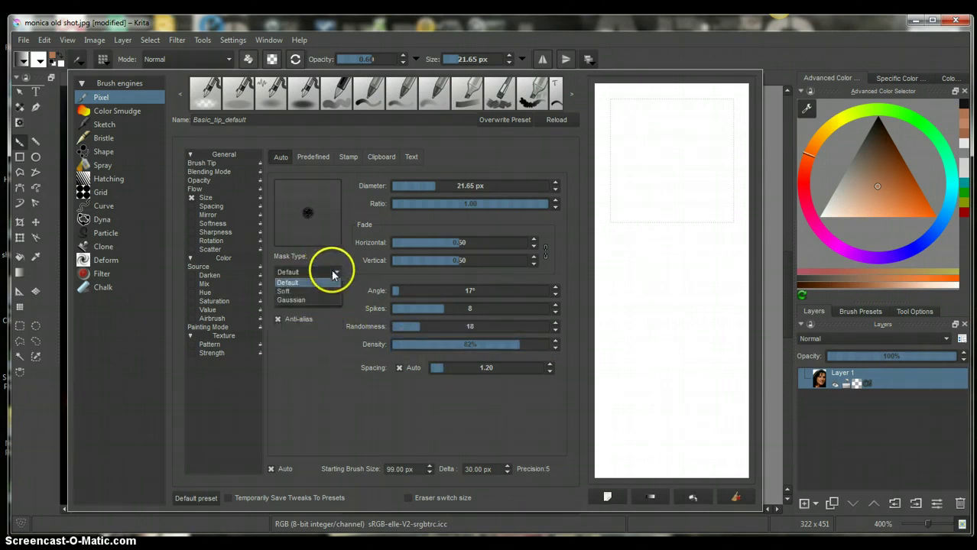
click(289, 291)
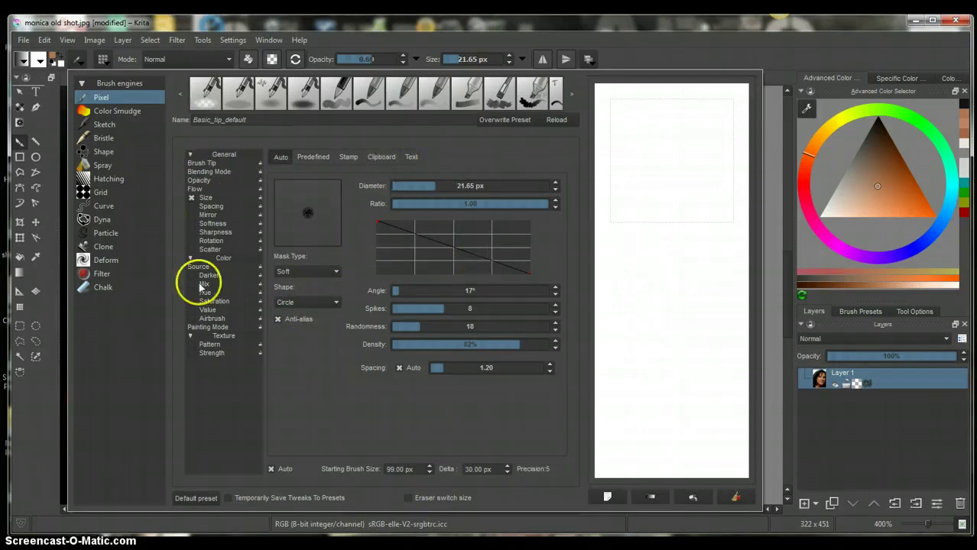
click(40, 379)
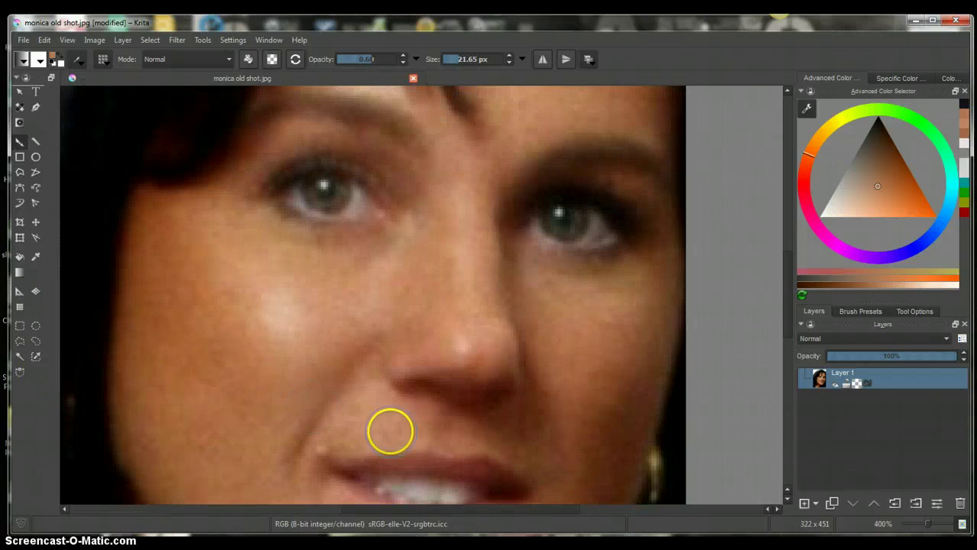
Step: Reduce the brush size to 6.65 px and paint the sampled skin tone over the spot beside the mouth corner
click(509, 63)
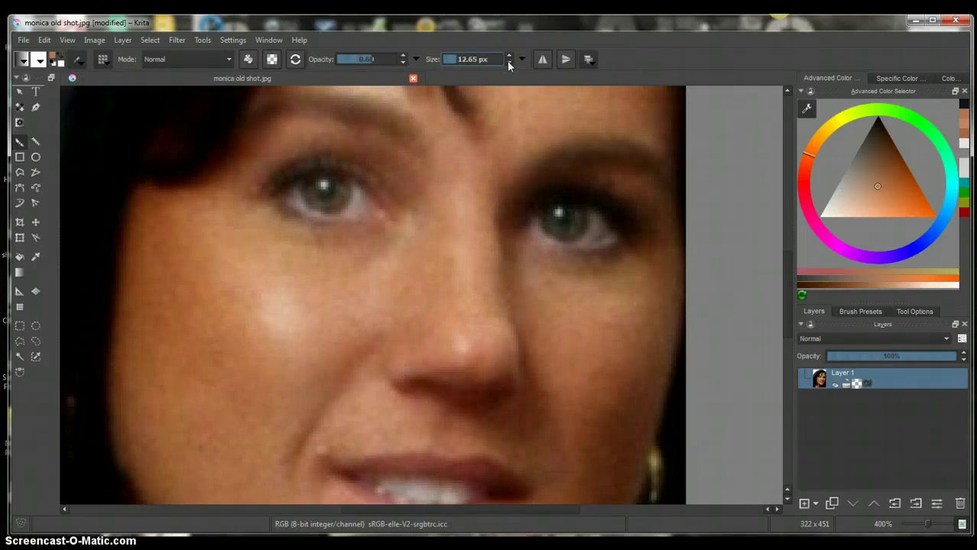
click(508, 63)
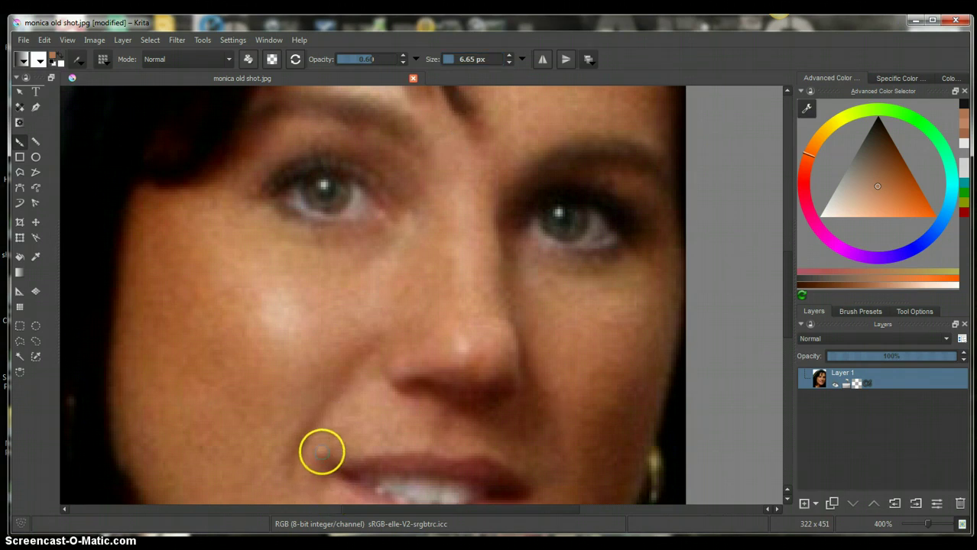
click(321, 451)
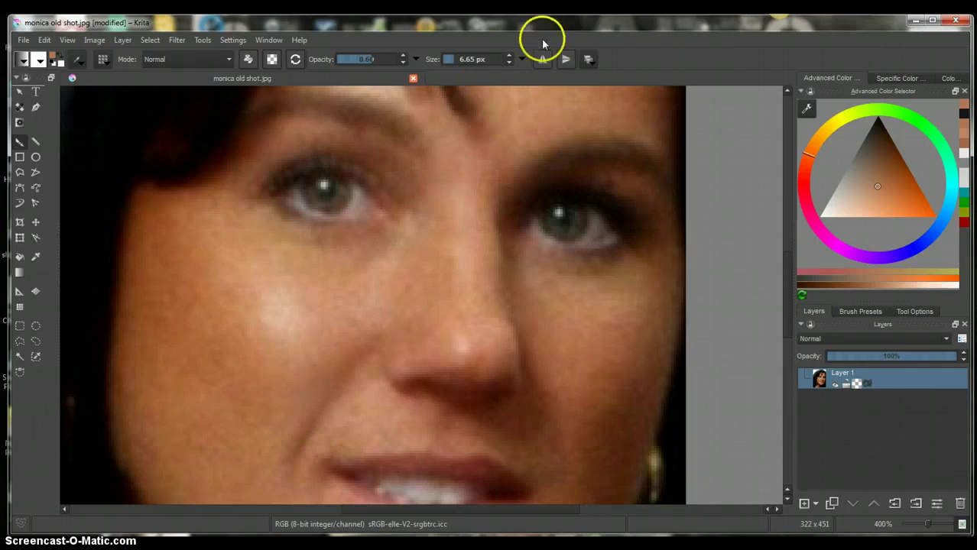
Step: Paint a freshly sampled skin tone over the smile line beside the mouth with a 12.65 px brush
click(510, 57)
click(509, 57)
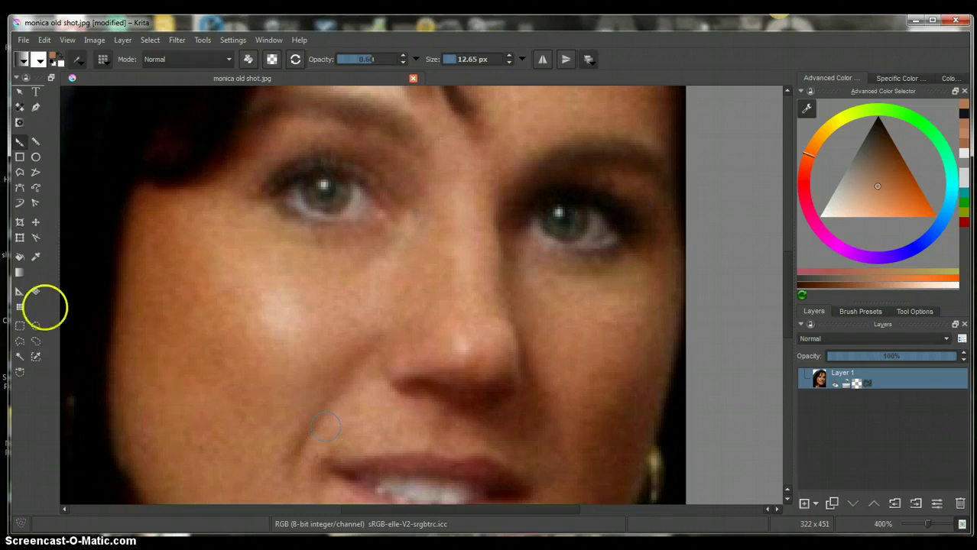
click(36, 258)
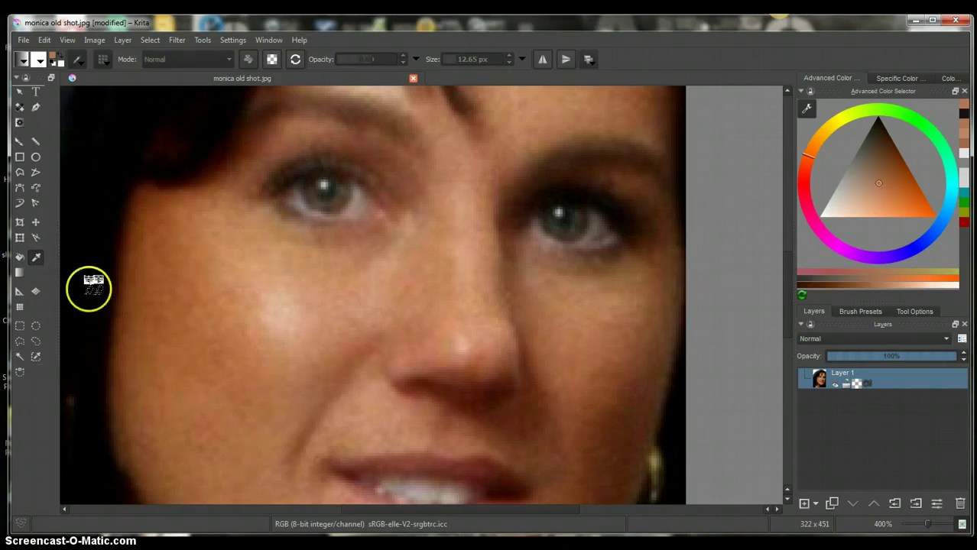
click(19, 141)
drag(312, 431, 304, 434)
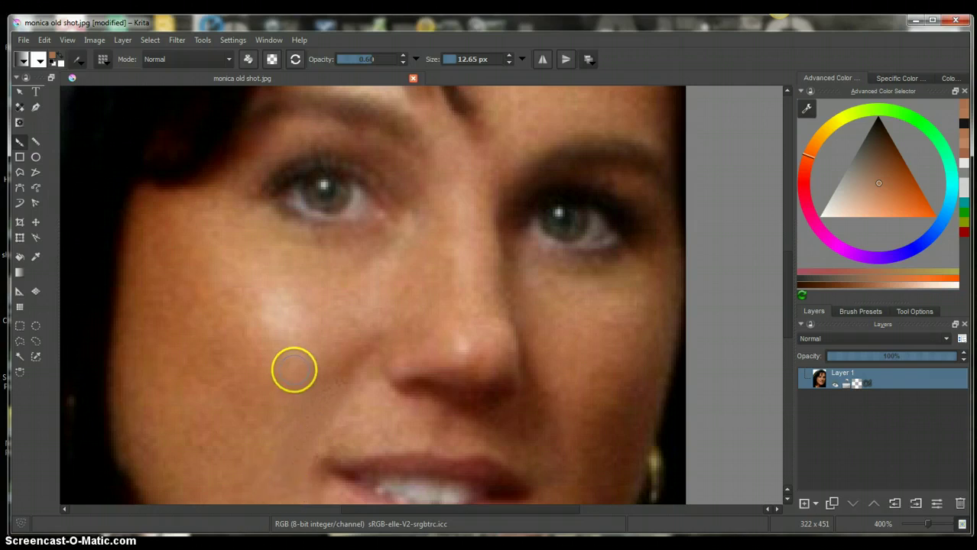
Step: Check the retouched face at a smaller scale and undo the last brush stroke
scroll(293, 369, down, 1)
scroll(293, 369, down, 1)
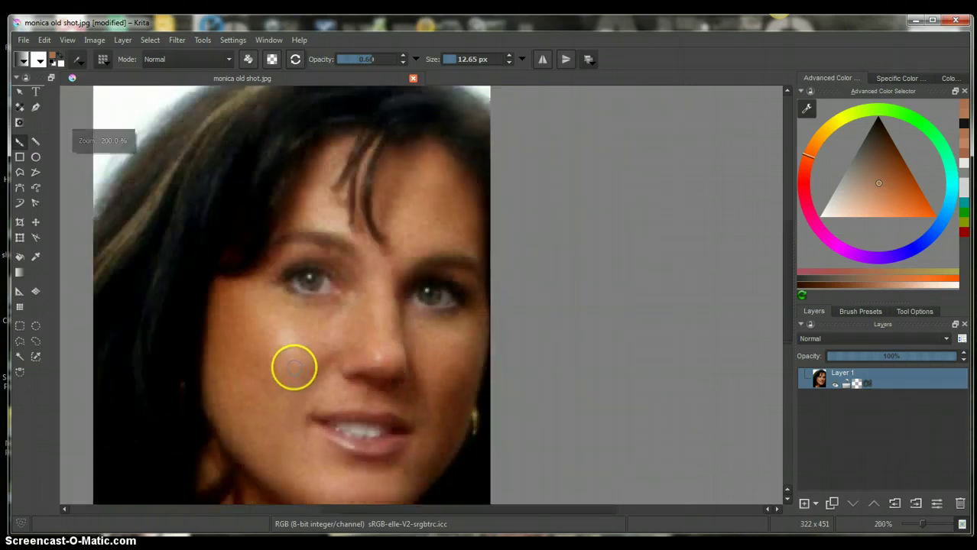
scroll(294, 369, down, 1)
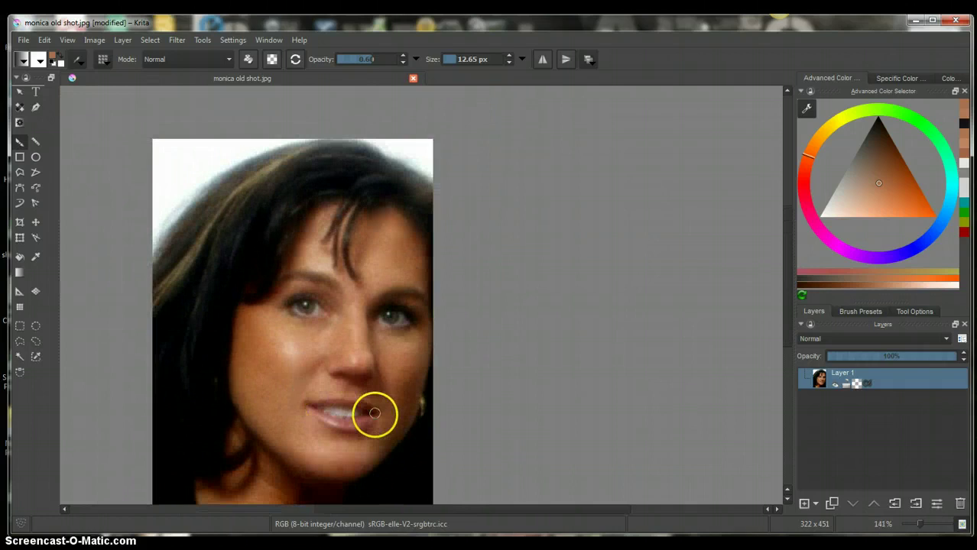
key(ctrl+z)
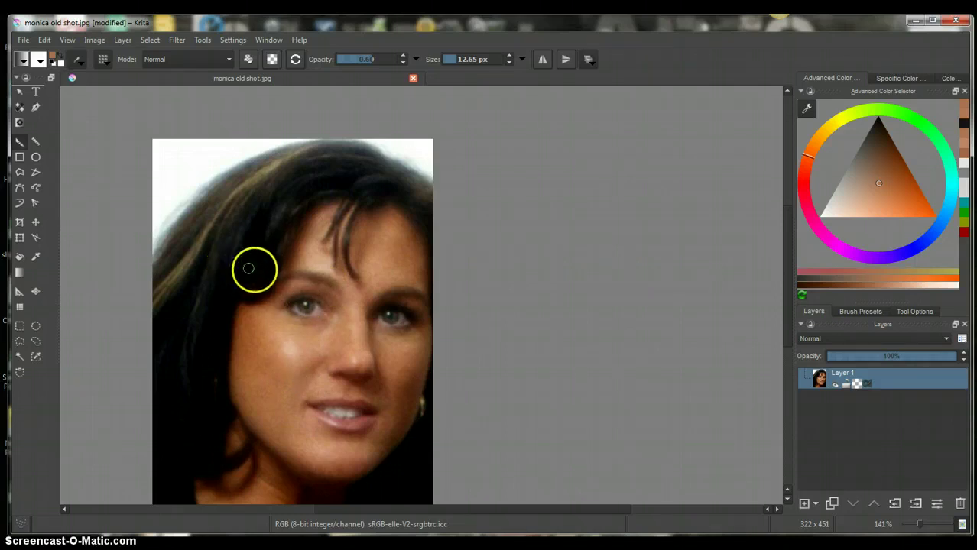
Step: Sample the upper lip's reddish tone as the foreground color with the color picker
scroll(265, 390, down, 1)
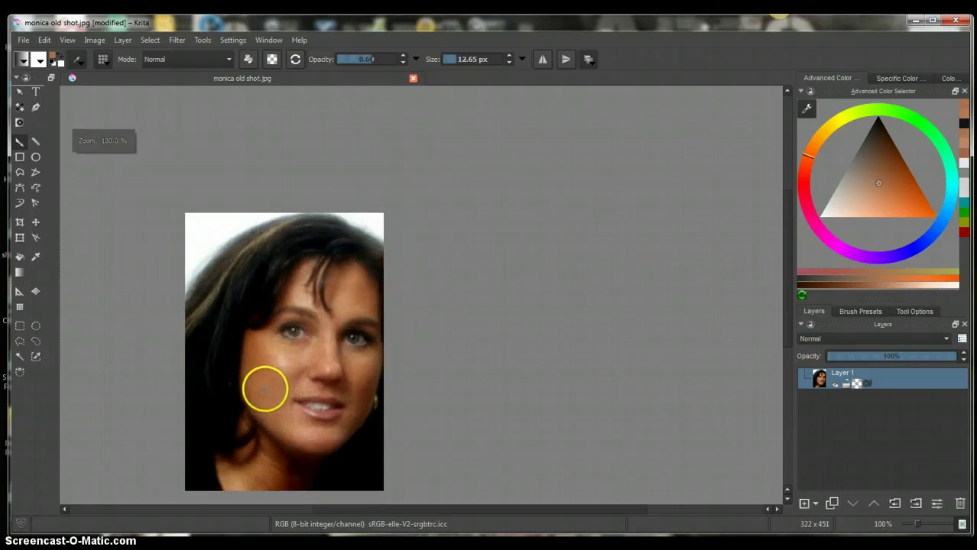
scroll(264, 388, up, 3)
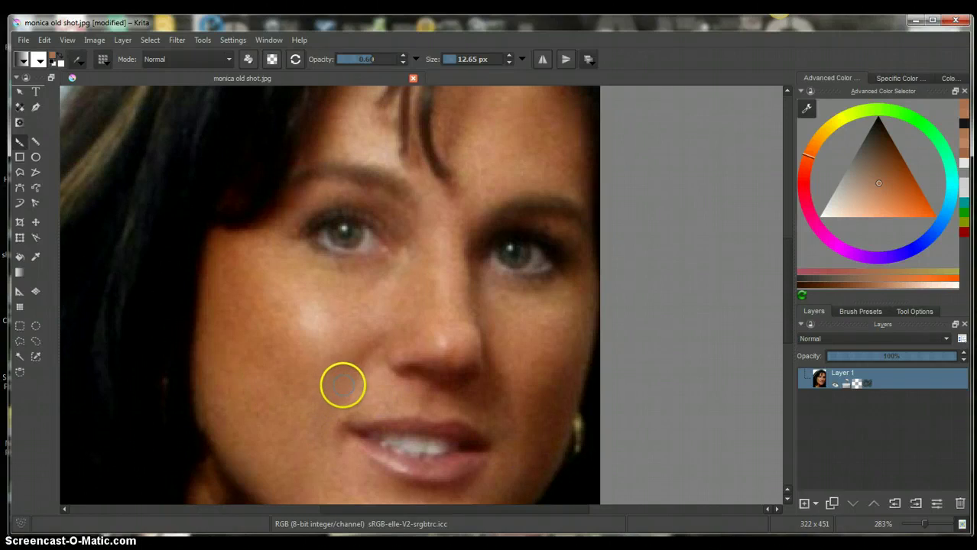
scroll(337, 406, up, 1)
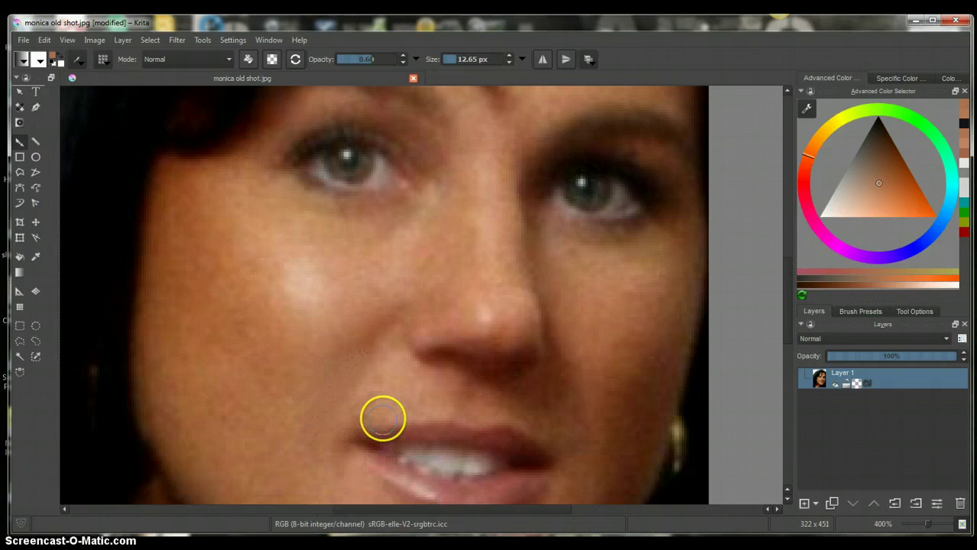
scroll(383, 409, down, 2)
scroll(386, 408, up, 1)
scroll(387, 408, up, 1)
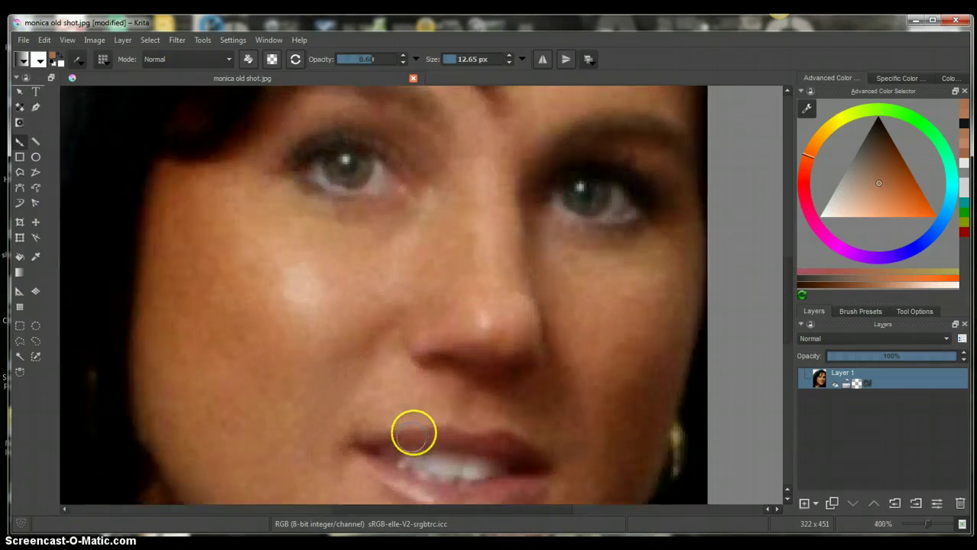
click(36, 258)
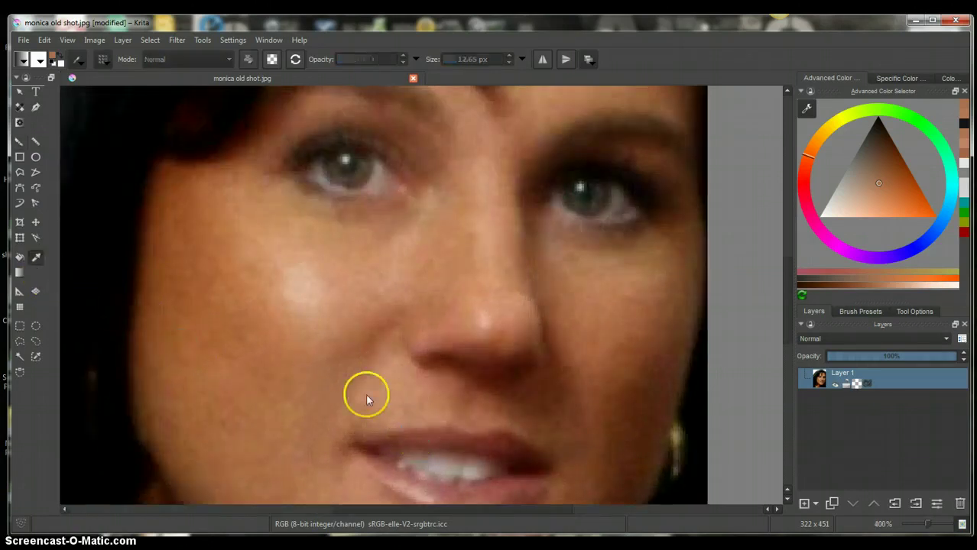
click(424, 432)
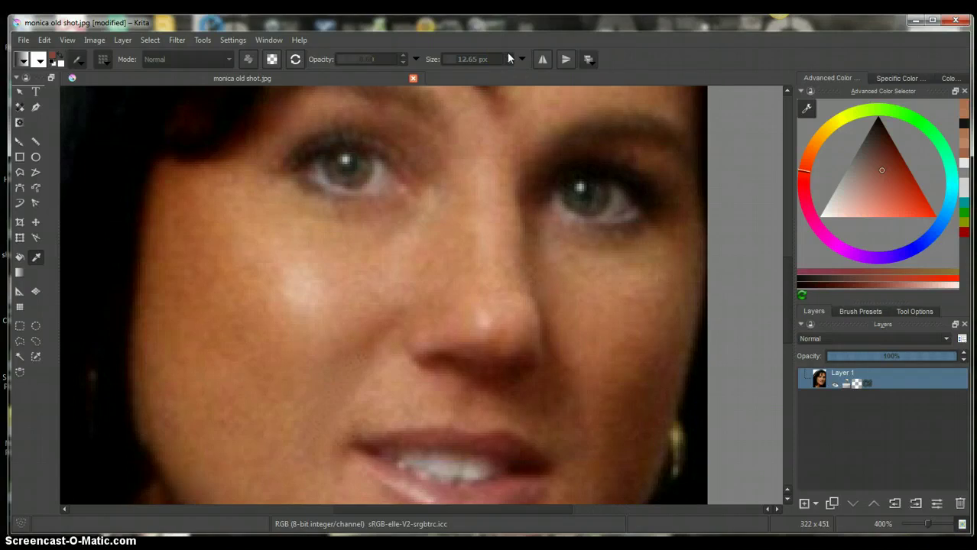
Step: Switch back to the freehand brush and set its size to 9.65 px
click(19, 143)
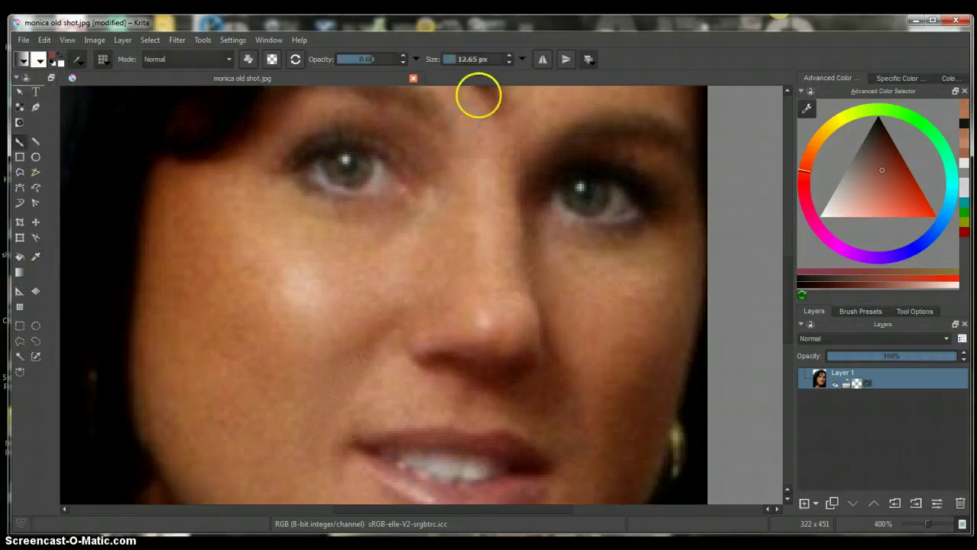
click(509, 57)
click(509, 57)
click(509, 57)
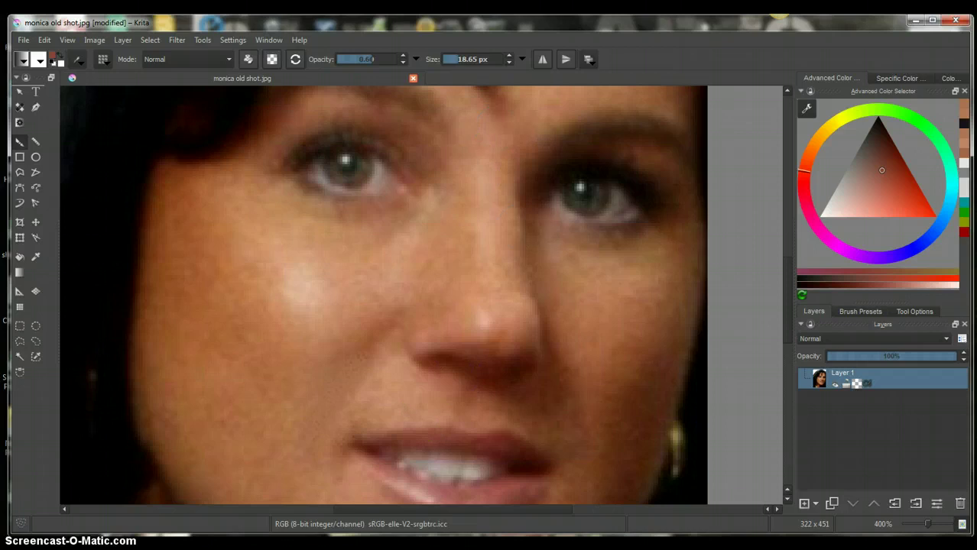
click(509, 63)
click(509, 64)
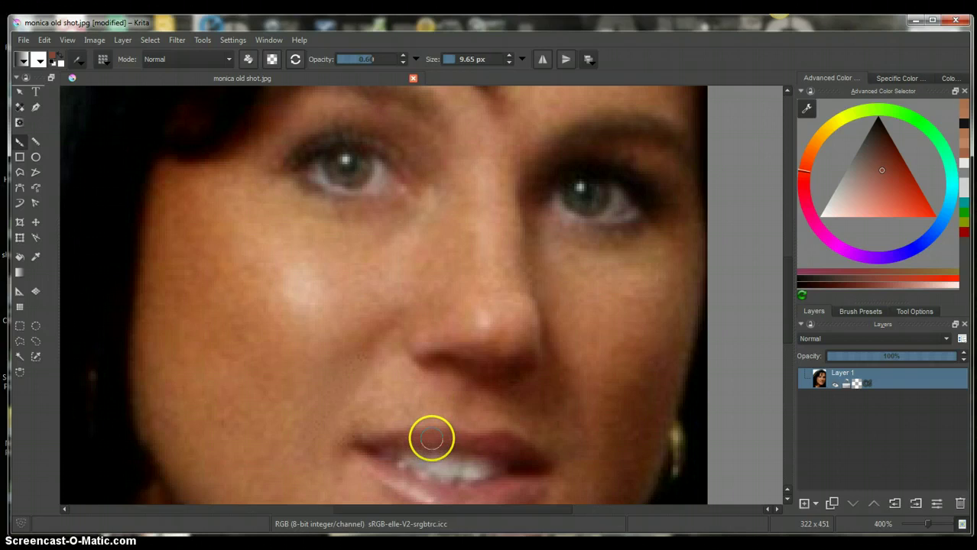
Step: Paint the sampled lip color along the edge of the upper lip and review the whole portrait
click(431, 438)
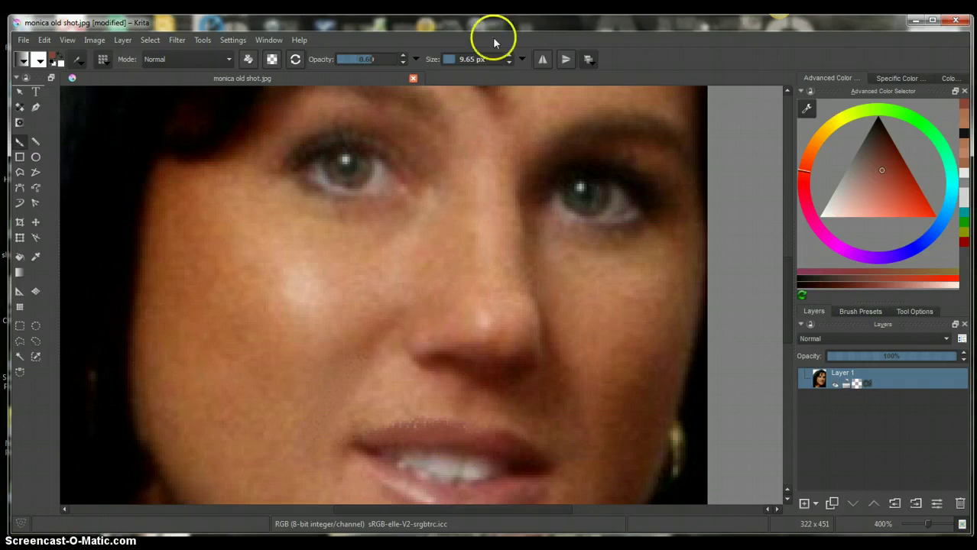
scroll(462, 227, down, 1)
scroll(462, 226, down, 1)
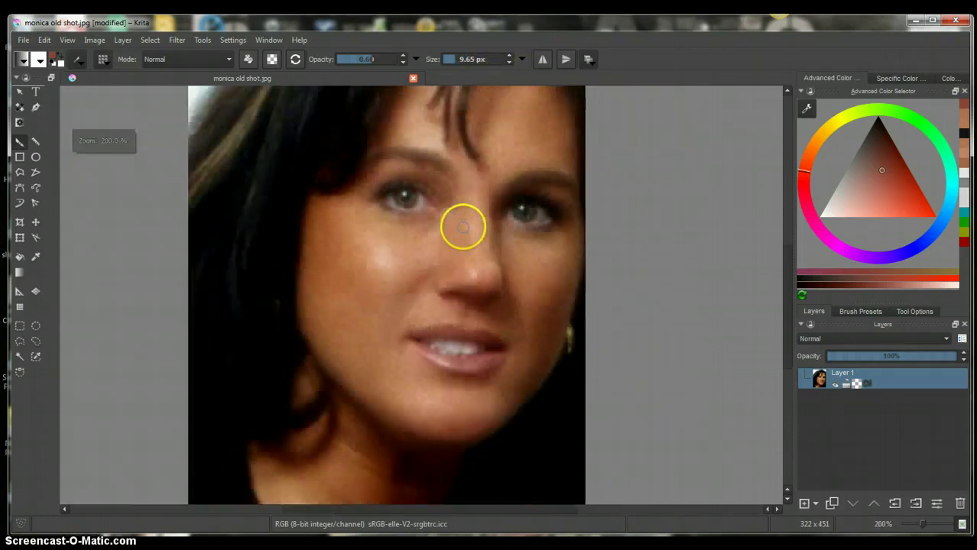
scroll(499, 286, down, 1)
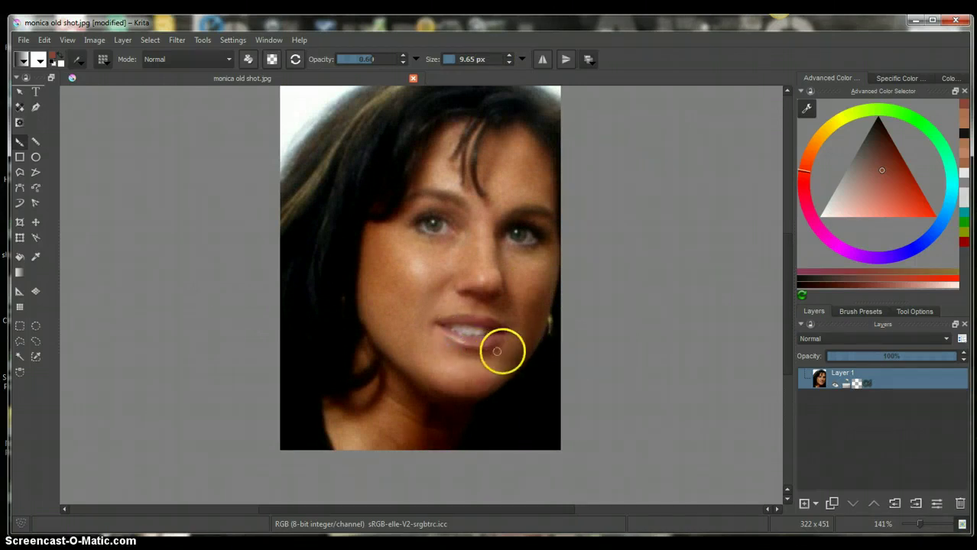
scroll(528, 349, down, 1)
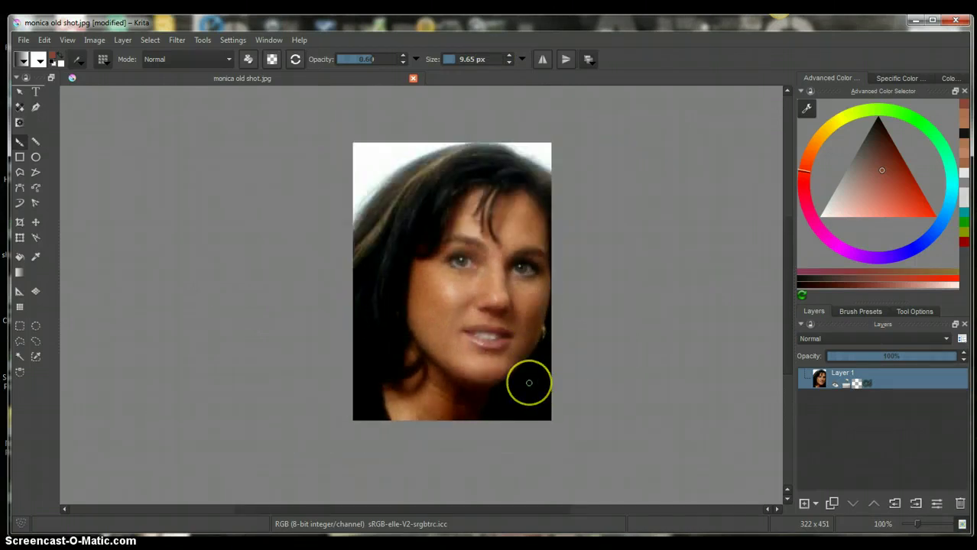